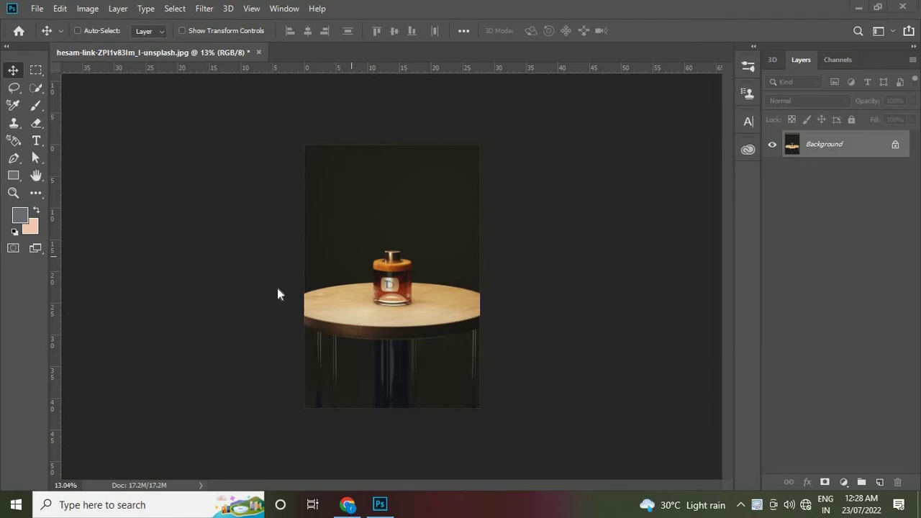
- Duplicate the photo onto Layer 1 and hide the original Background layer
scroll(331, 313, "up", 5)
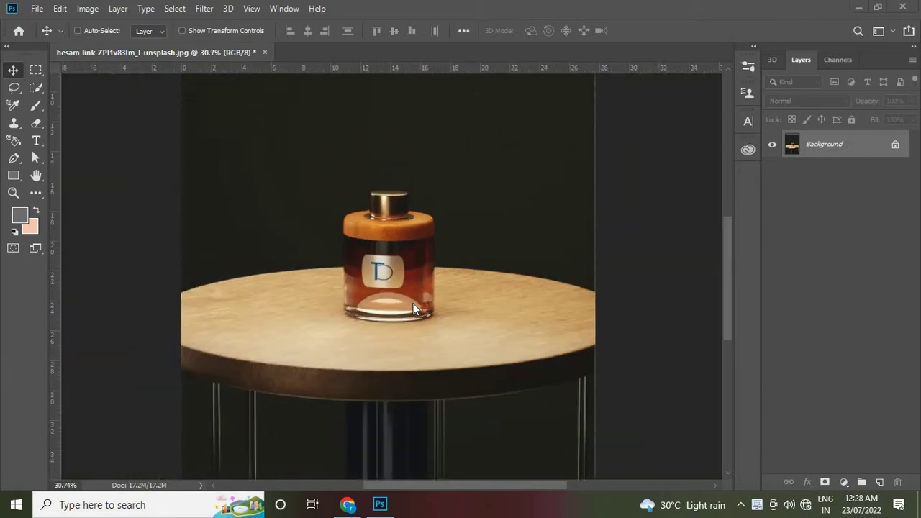
scroll(413, 303, "up", 2)
scroll(425, 289, "down", 2)
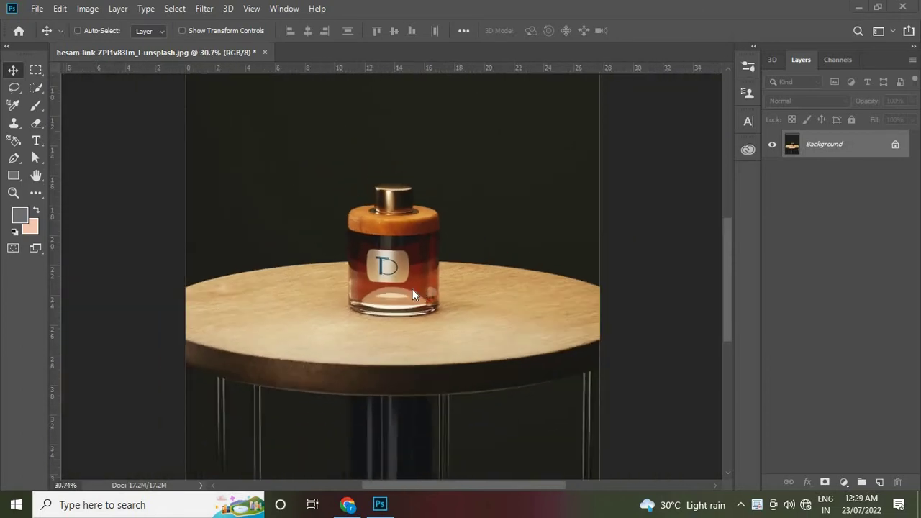
scroll(412, 289, "up", 3)
scroll(277, 299, "down", 2)
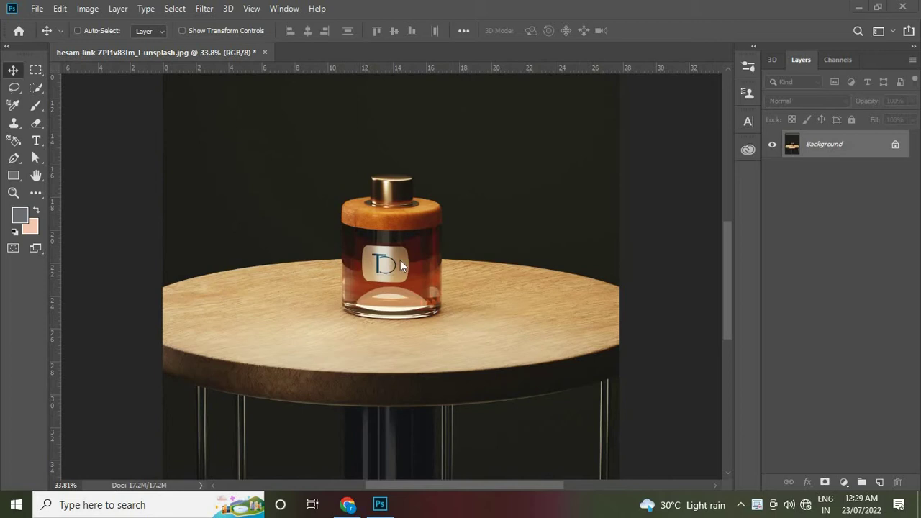
scroll(400, 260, "up", 2)
scroll(403, 257, "up", 2)
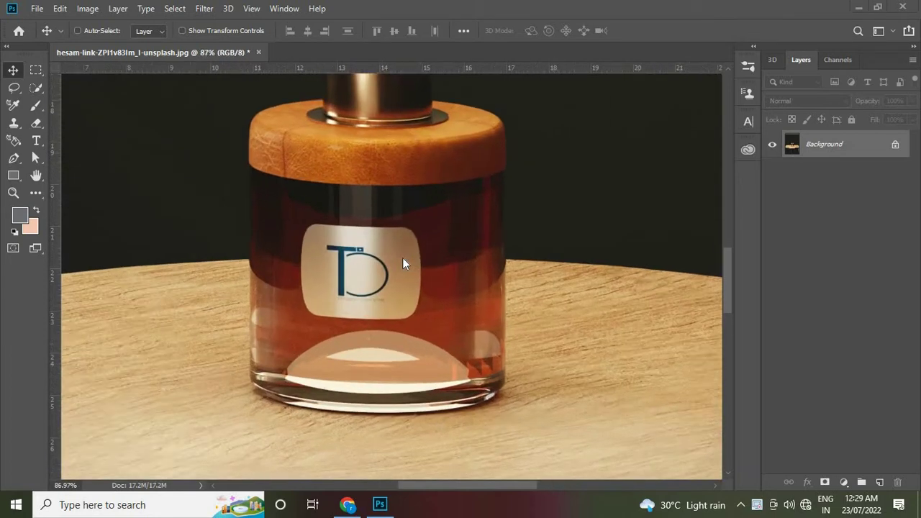
scroll(402, 258, "down", 3)
scroll(387, 319, "down", 2)
scroll(388, 320, "down", 2)
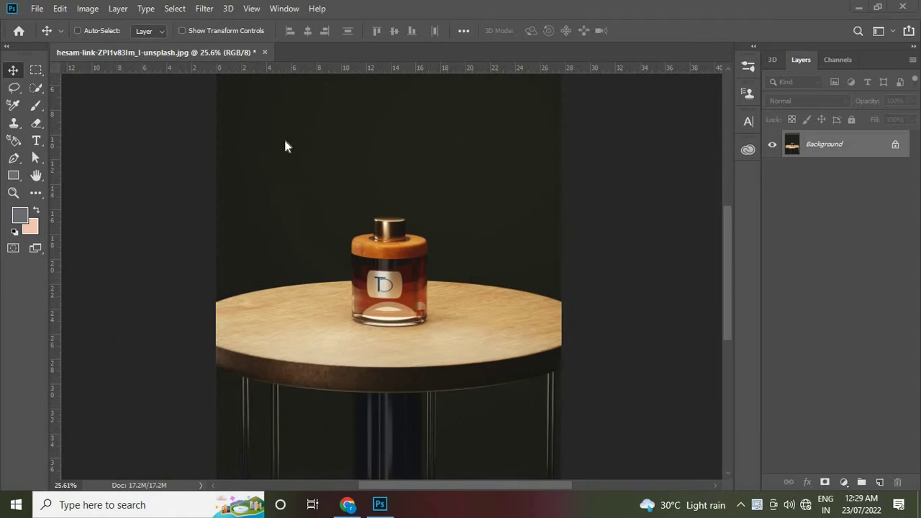
left_click(36, 70)
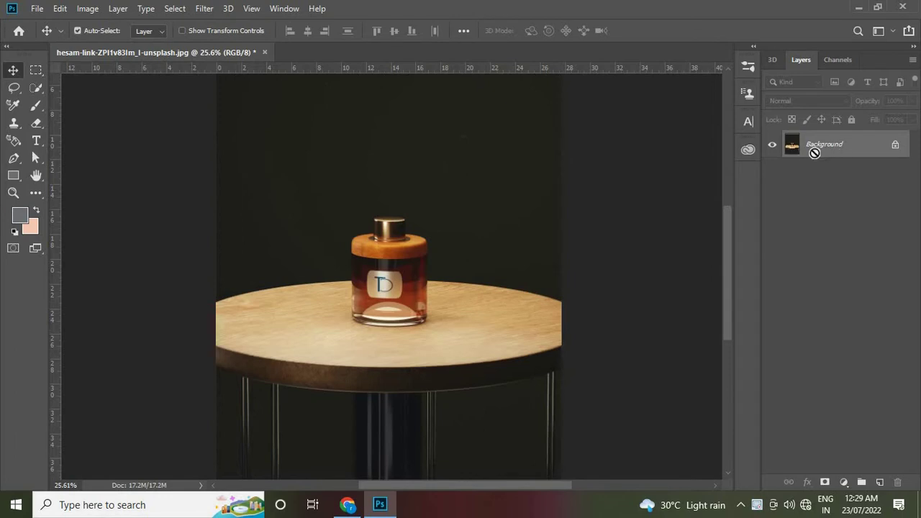
key("ctrl+j")
left_click(774, 145)
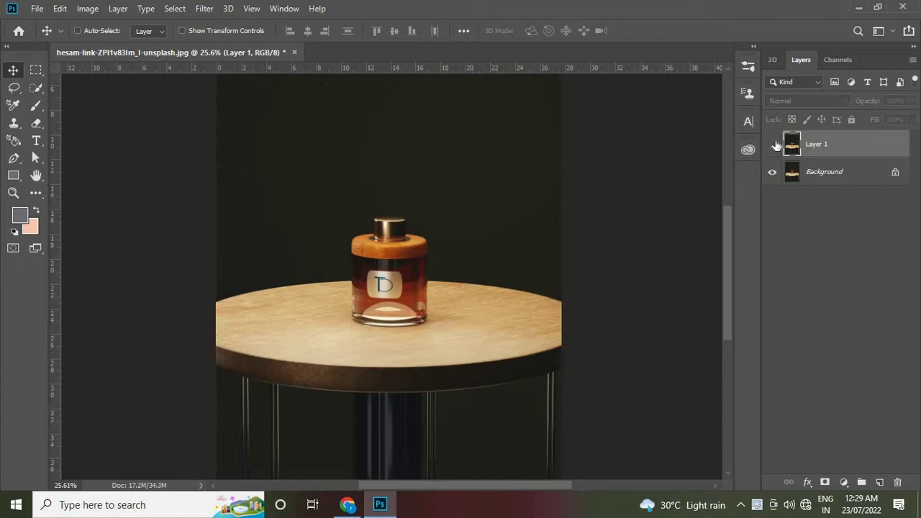
left_click(774, 145)
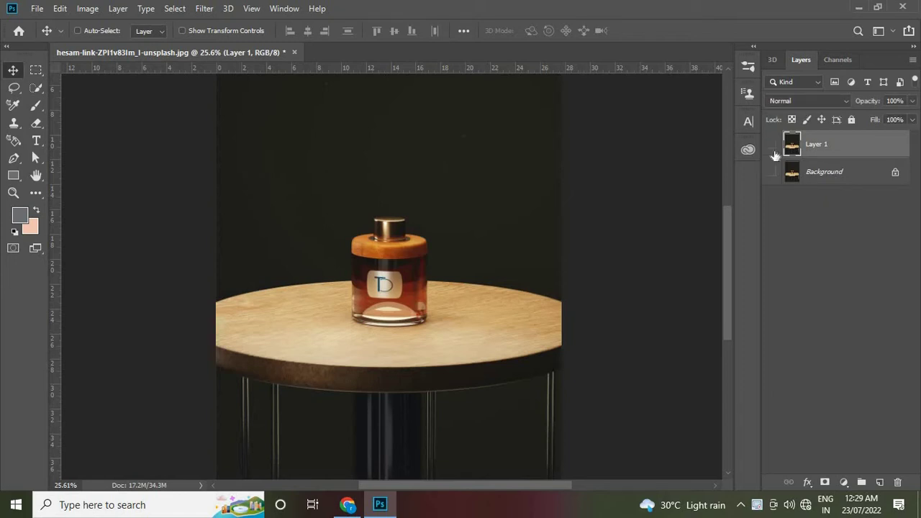
left_click(772, 172)
- Convert Layer 1 into a smart object
scroll(362, 282, "up", 3)
scroll(413, 200, "down", 3)
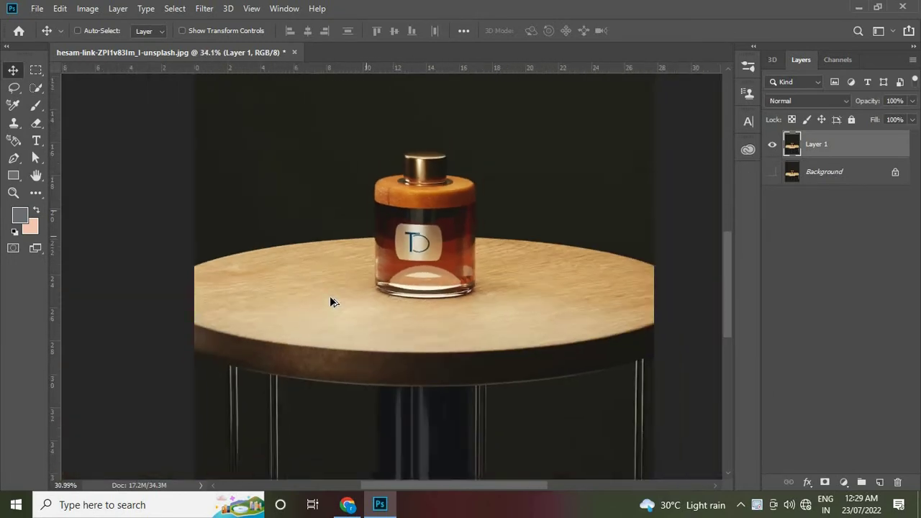
scroll(457, 267, "down", 1)
scroll(386, 255, "up", 2)
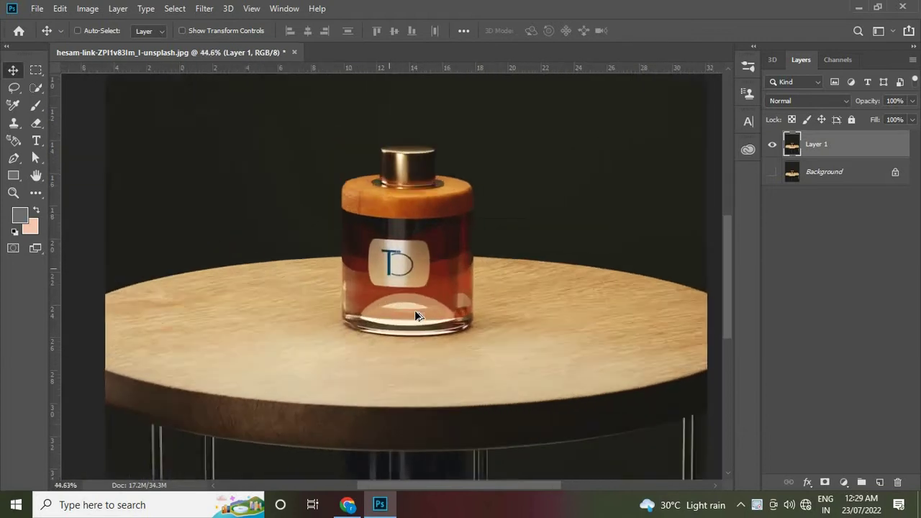
scroll(419, 314, "down", 1)
right_click(844, 146)
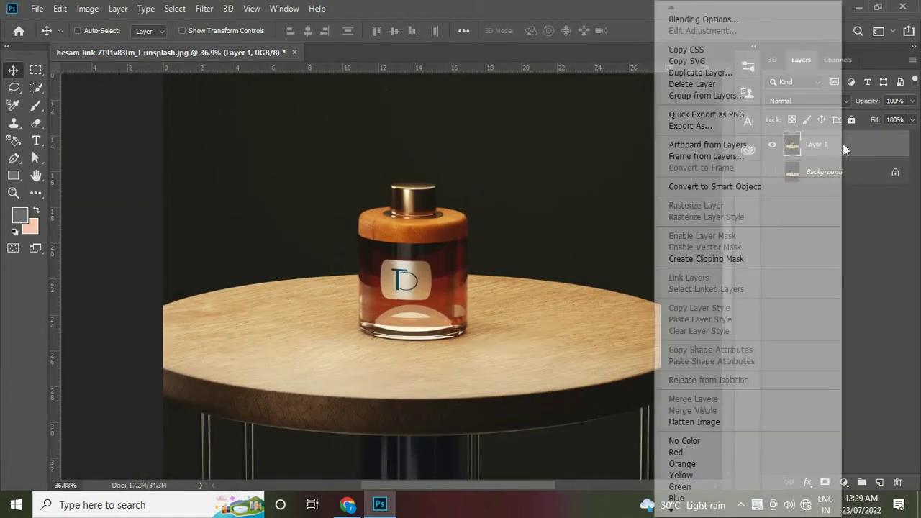
left_click(701, 188)
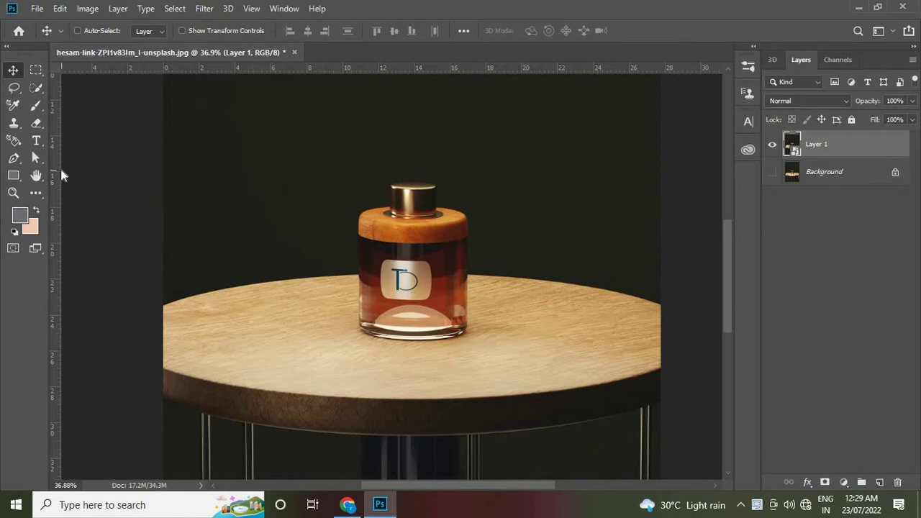
- Start a Pen path at the tabletop's left edge with a curved anchor on the right edge
key("p")
scroll(172, 317, "up", 5)
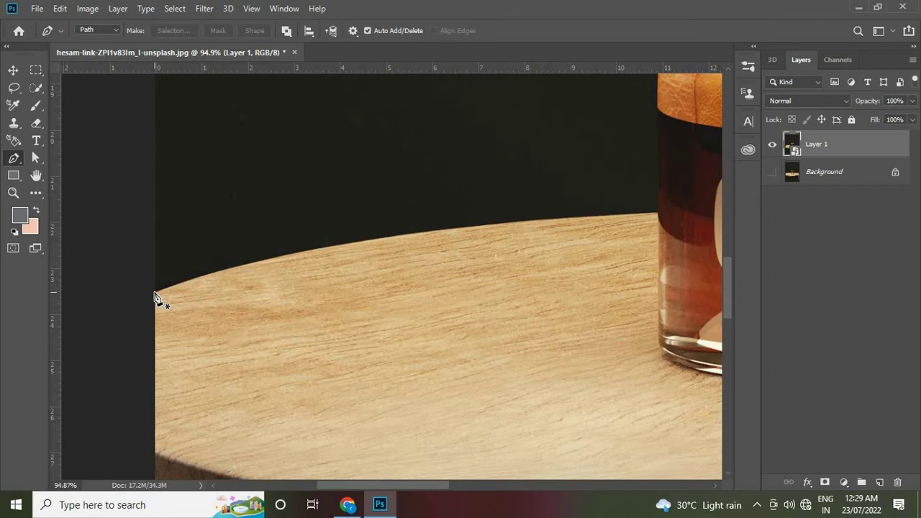
left_click(156, 295)
scroll(89, 286, "down", 5)
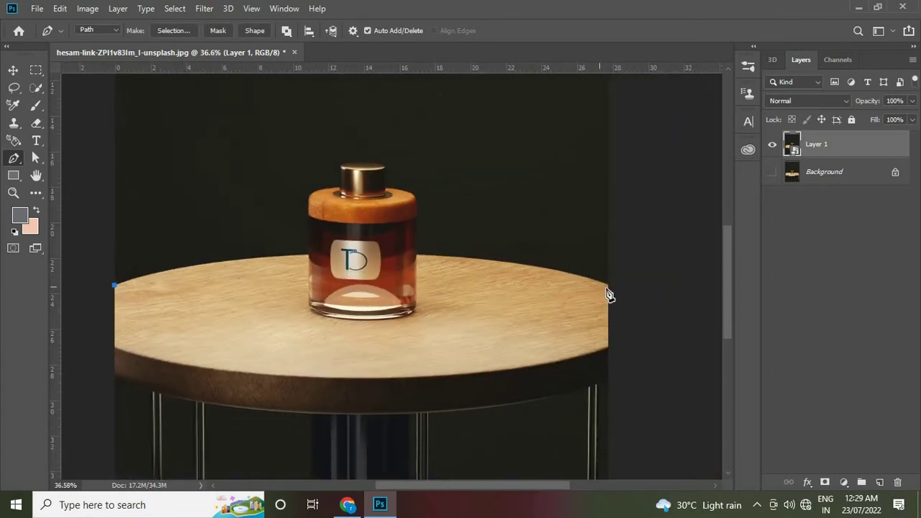
mouse_move(609, 287)
left_mouse_down()
mouse_move(745, 355)
mouse_move(657, 363)
left_mouse_up()
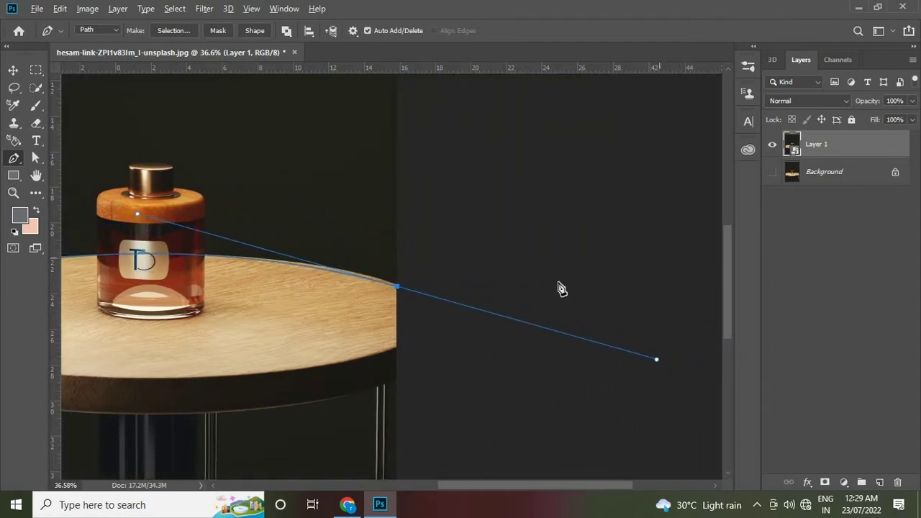
scroll(560, 288, "down", 2)
scroll(458, 339, "up", 2)
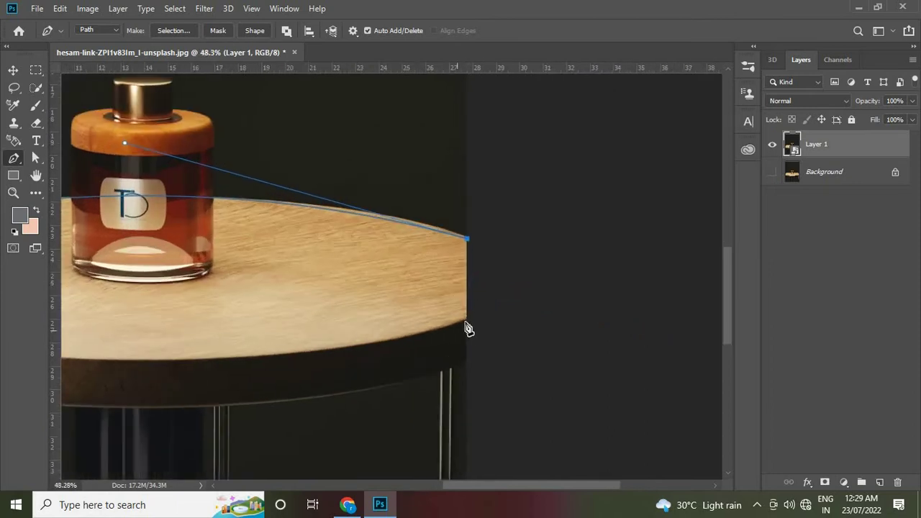
- Curve the path along the table's front edge and close it at the starting anchor
left_click(466, 322)
scroll(621, 259, "down", 2)
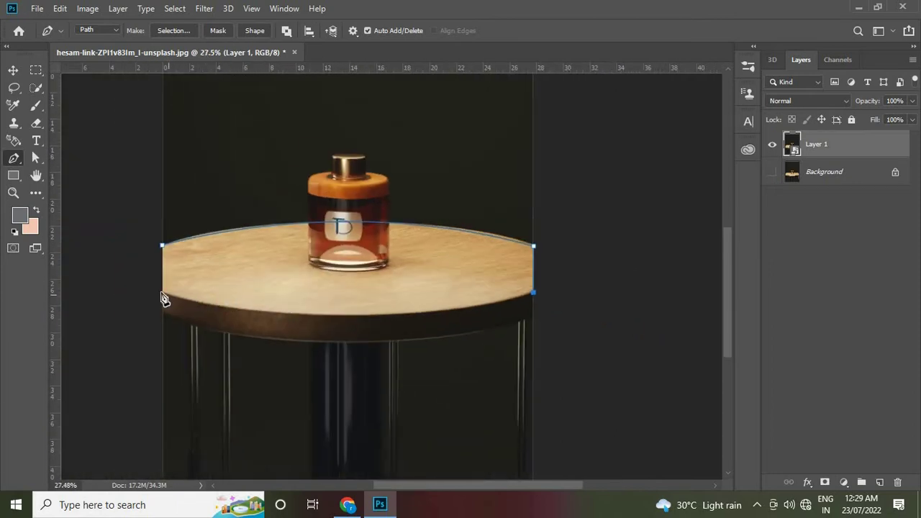
mouse_move(164, 293)
left_mouse_down()
mouse_move(72, 255)
mouse_move(92, 244)
left_mouse_up()
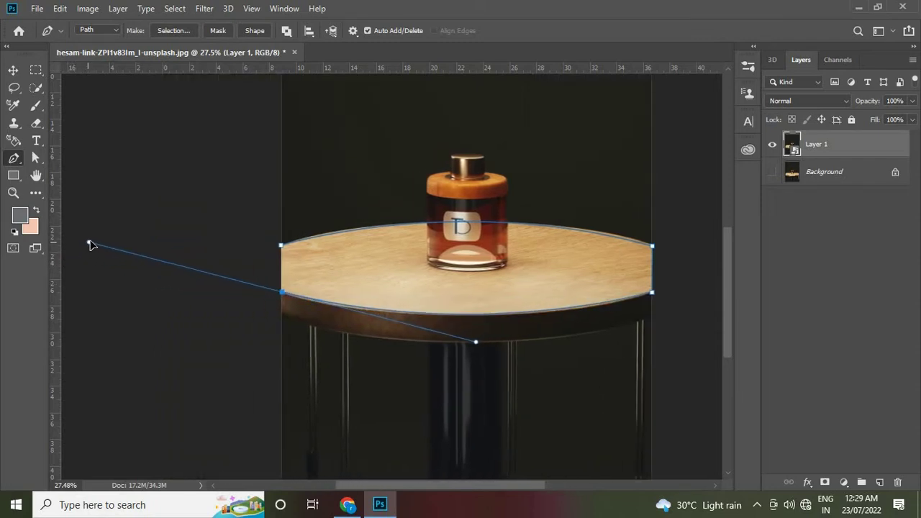
left_click(282, 293, "alt")
left_click(281, 247)
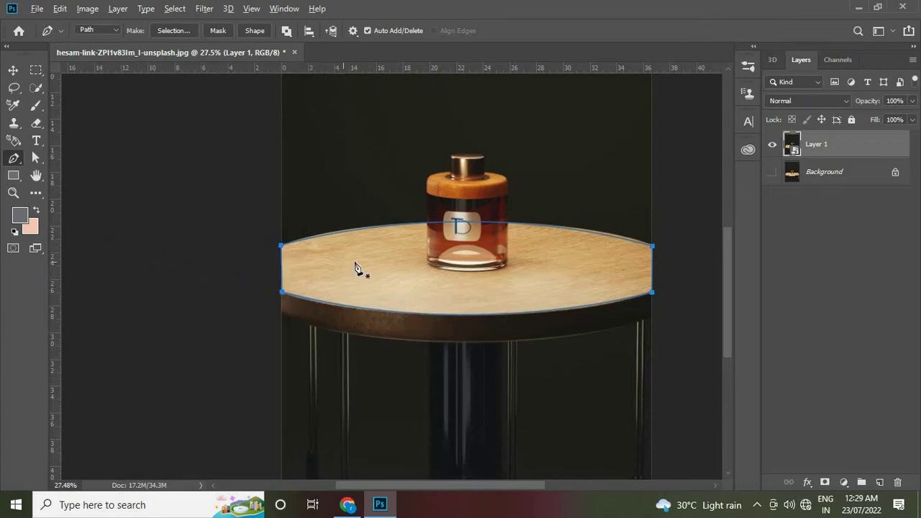
scroll(360, 267, "up", 1)
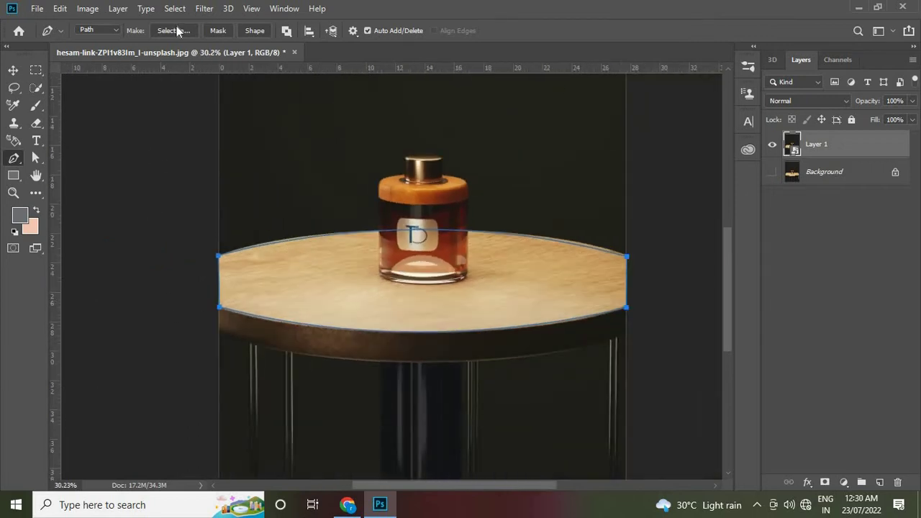
- Turn the path into a tabletop selection and copy it onto a new Layer 2
left_click(177, 31)
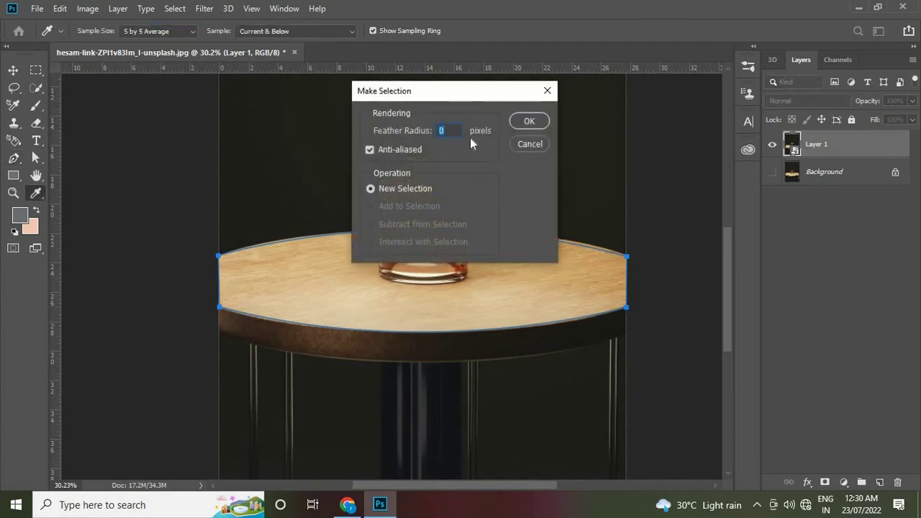
left_click(519, 124)
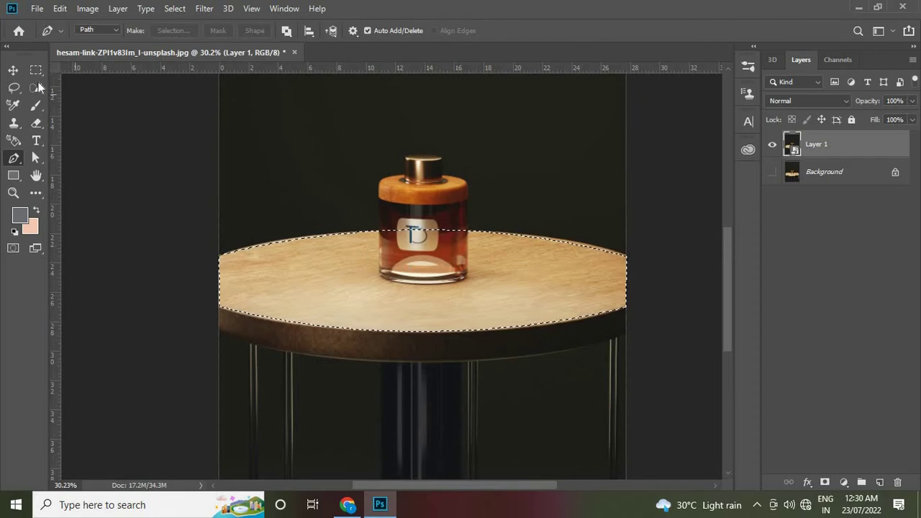
left_click(13, 70)
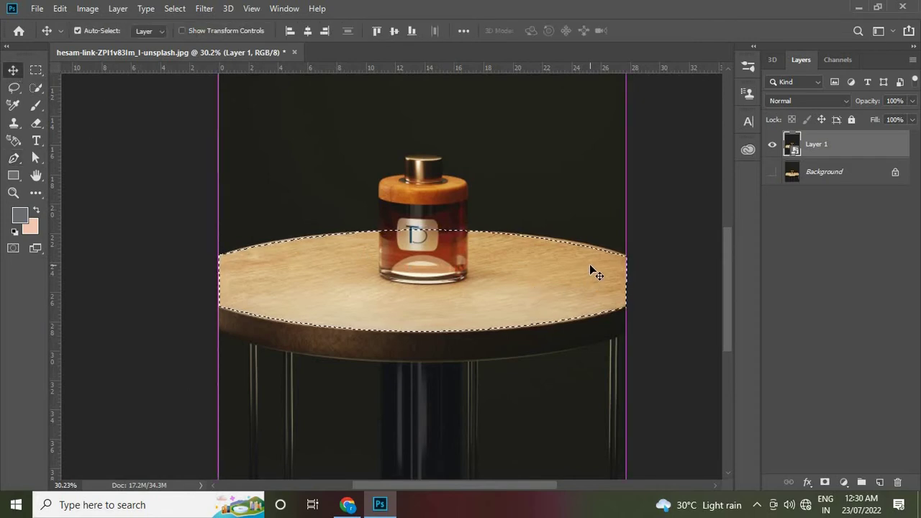
key("ctrl+shift+alt+n")
key("ctrl+h")
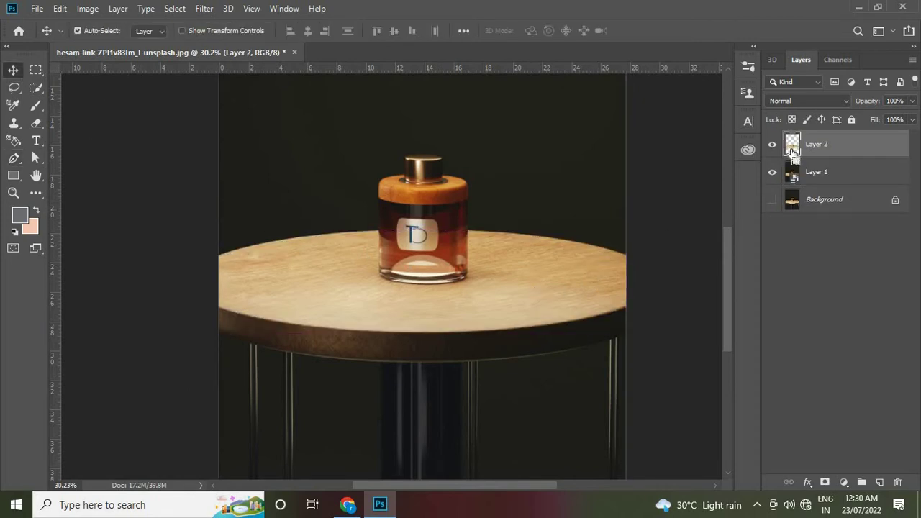
- Reload the tabletop selection from Layer 2, then deselect it
left_click(792, 147, "ctrl")
scroll(477, 269, "up", 2)
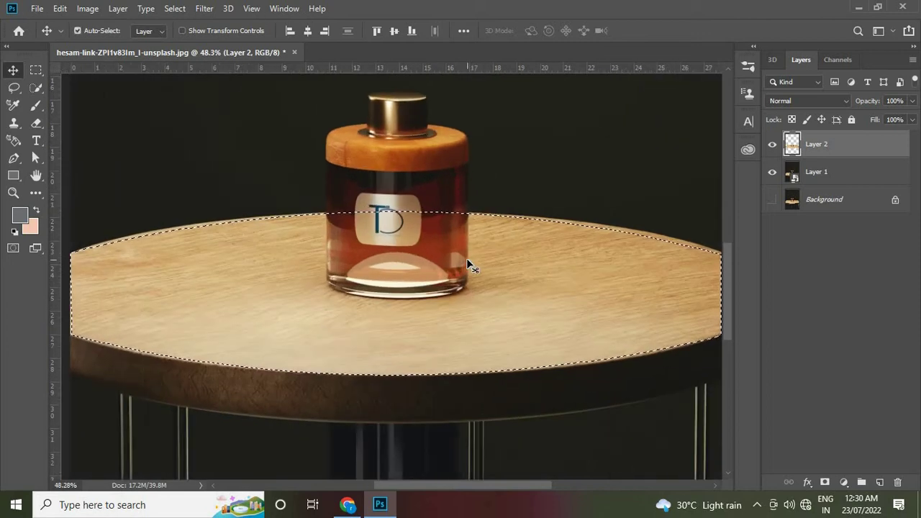
key("ctrl+d")
scroll(475, 280, "down", 2)
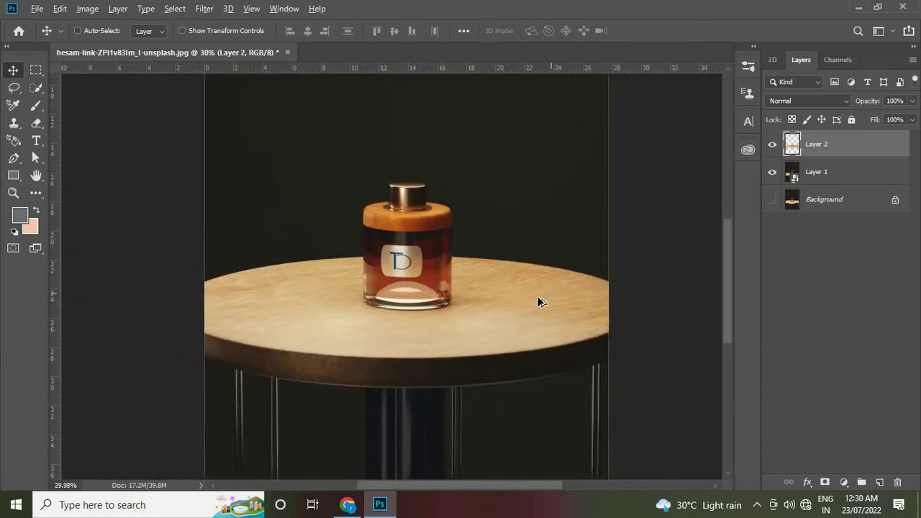
scroll(538, 300, "up", 2)
scroll(481, 312, "down", 1)
scroll(495, 323, "down", 1)
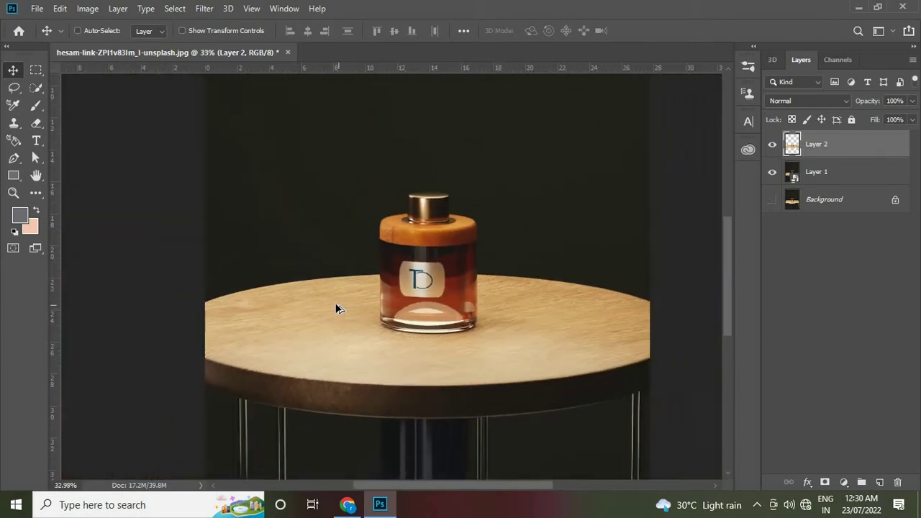
scroll(336, 308, "up", 2)
scroll(395, 308, "down", 1)
scroll(315, 310, "down", 2)
scroll(403, 298, "up", 2)
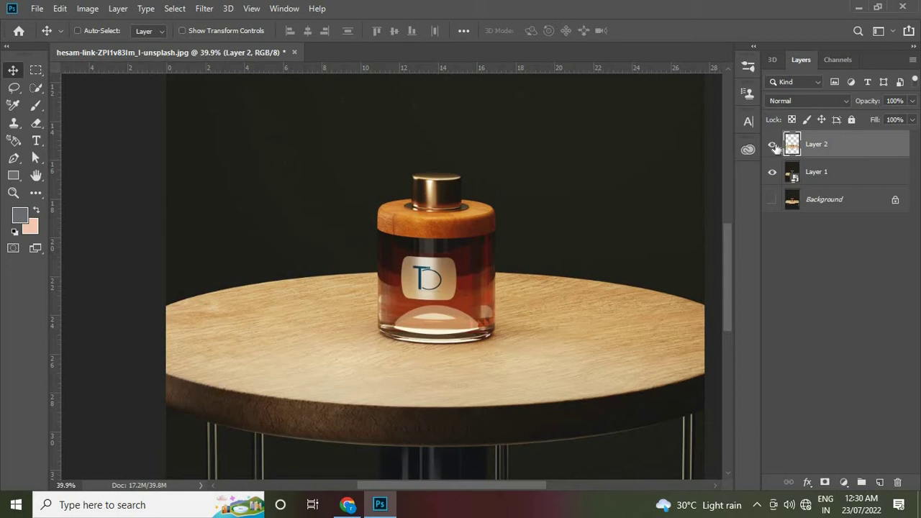
- Toggle Layer 2's visibility to compare, then reload the tabletop selection
left_click(774, 145)
left_click(792, 146, "ctrl")
scroll(475, 295, "down", 1)
scroll(496, 302, "up", 1)
scroll(463, 288, "up", 1)
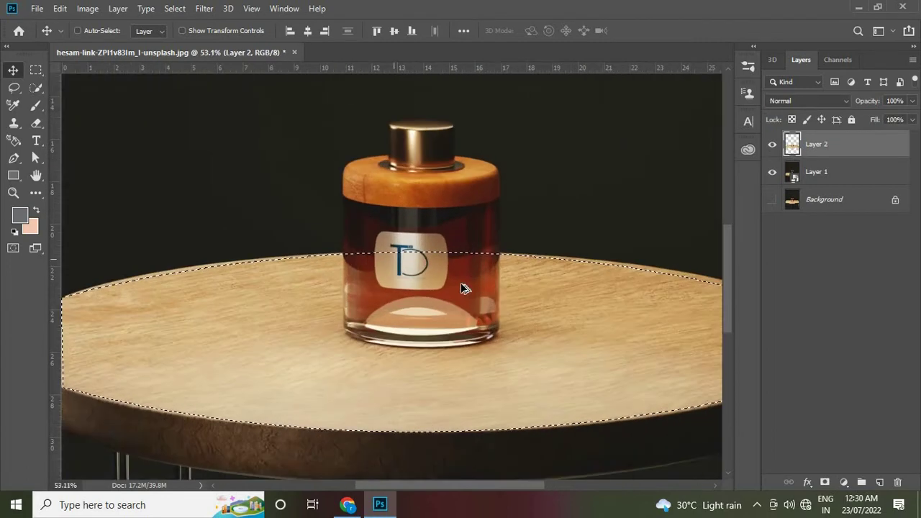
scroll(462, 288, "down", 1)
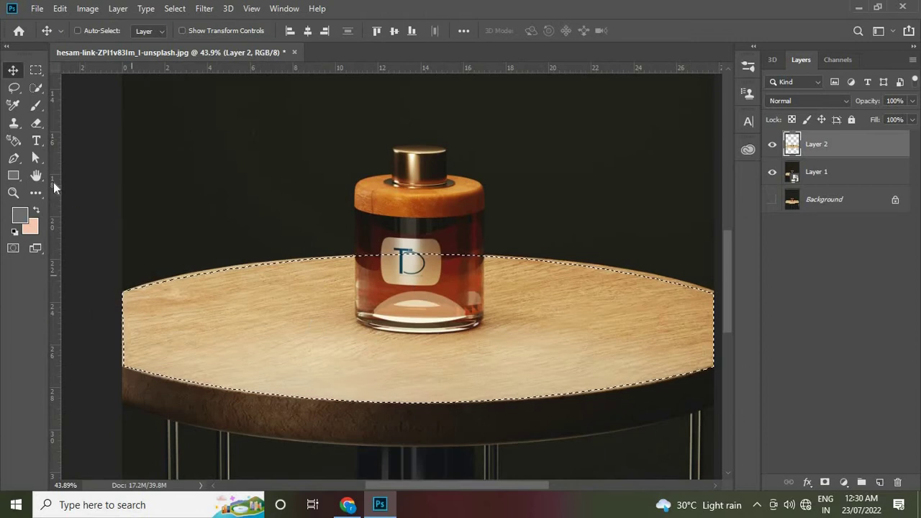
- With Clone Stamp, sample left-tabletop wood and paint it over the bottle's lower body
left_click(14, 124)
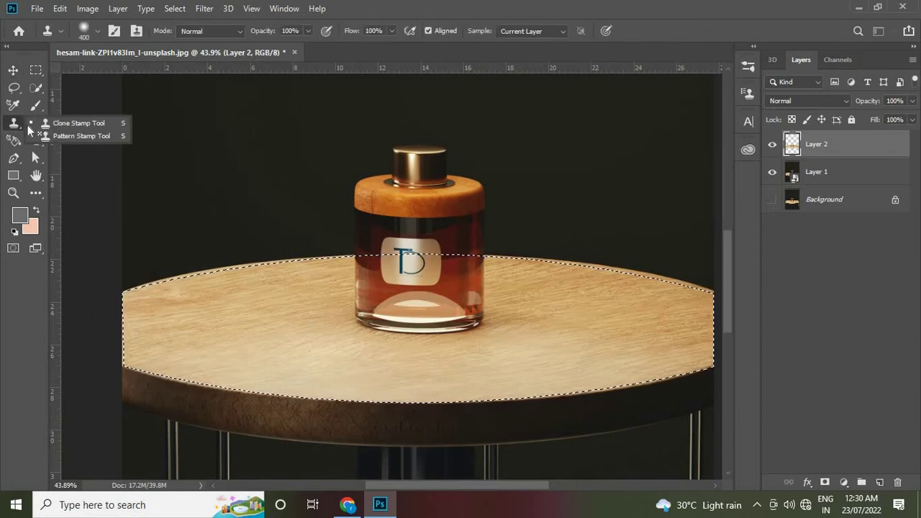
left_click(72, 123)
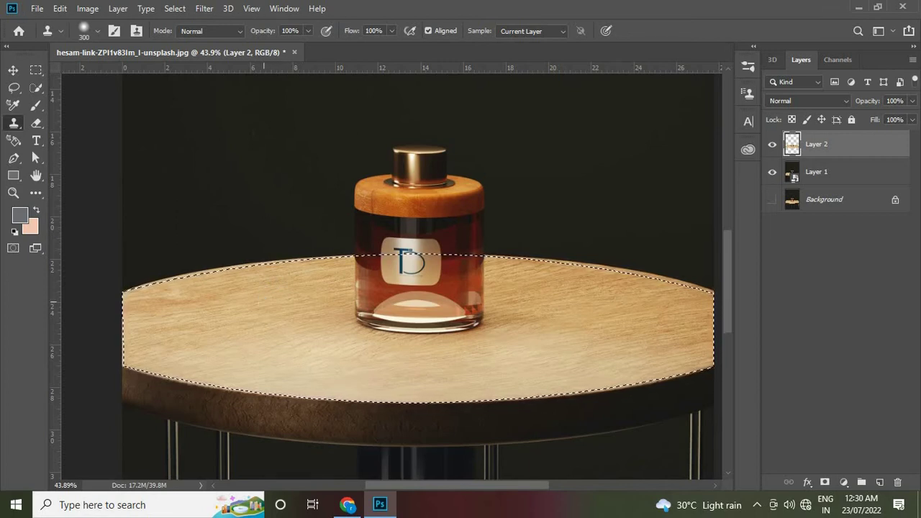
scroll(246, 325, "up", 3)
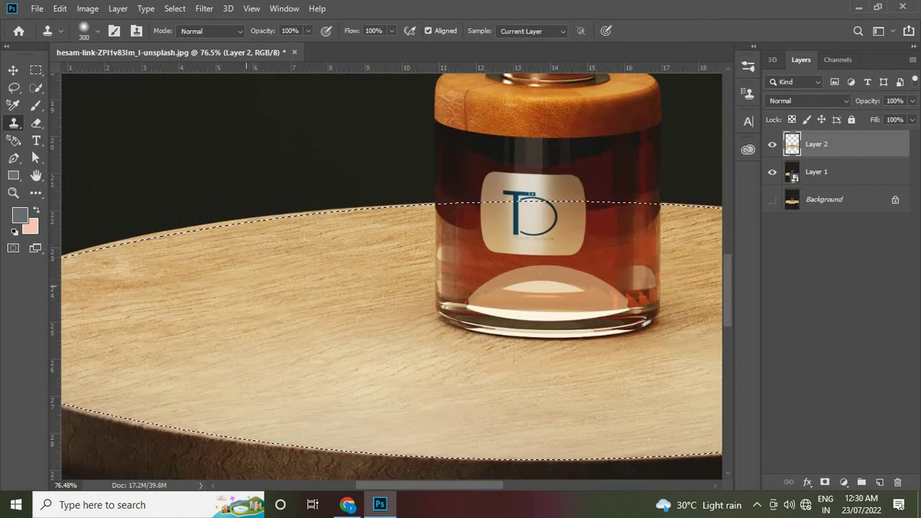
scroll(275, 274, "down", 3)
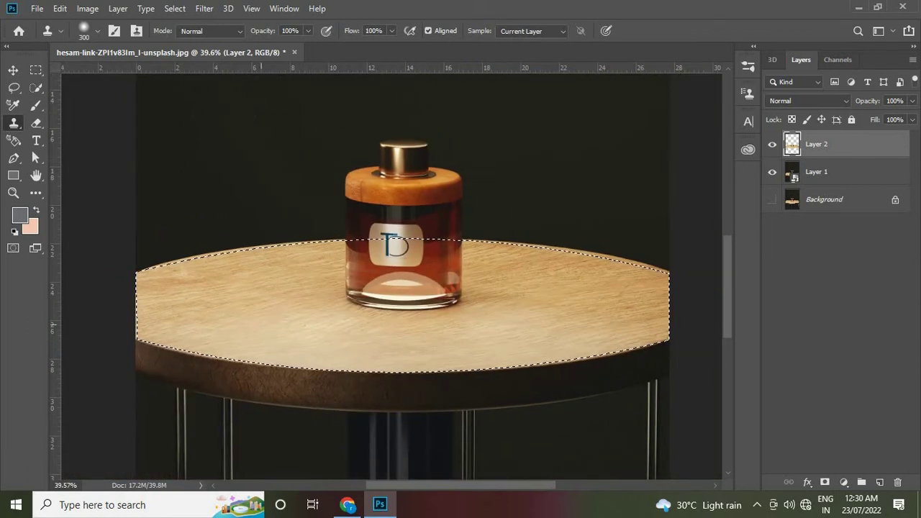
left_click(276, 274, "alt")
mouse_move(338, 274)
left_mouse_down()
mouse_move(367, 259)
mouse_move(378, 284)
left_mouse_up()
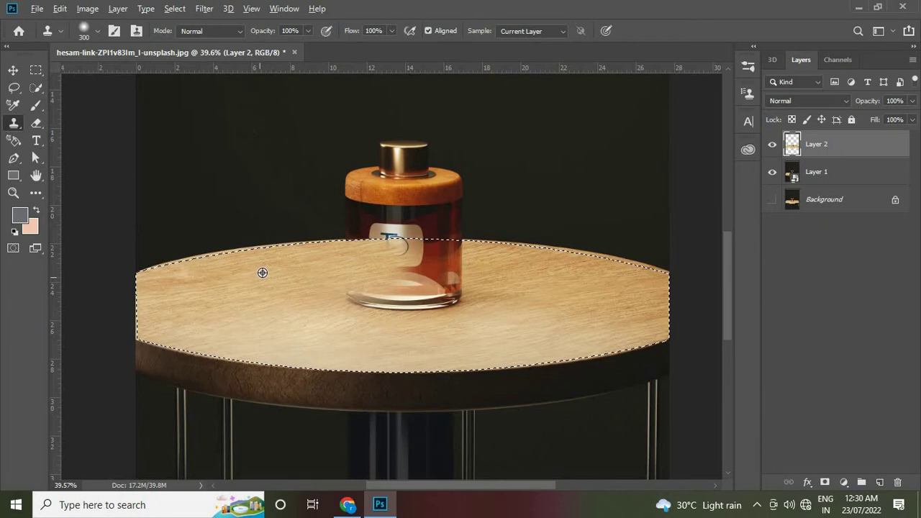
left_click(262, 273, "alt")
left_click_drag(396, 244, 453, 284)
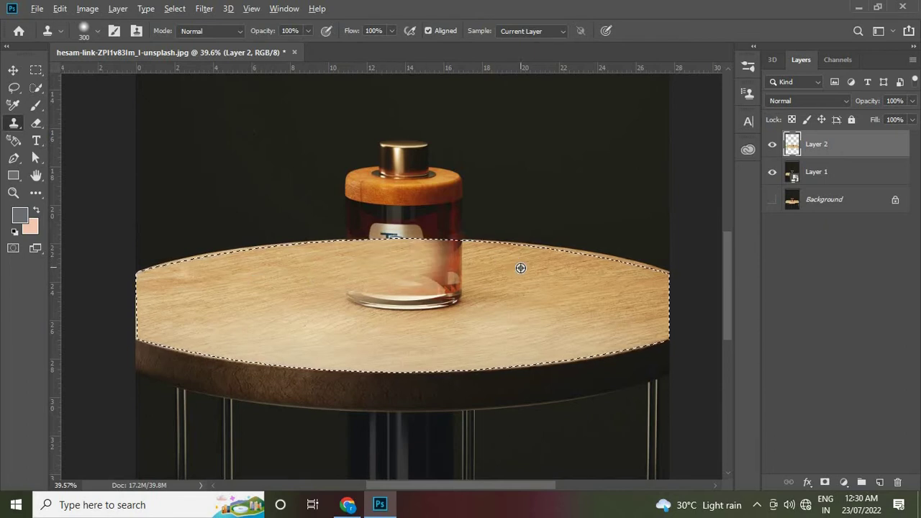
- Clone wood over the bottle's lower right side and base rim, redoing one bad stroke
left_click_drag(446, 259, 460, 288)
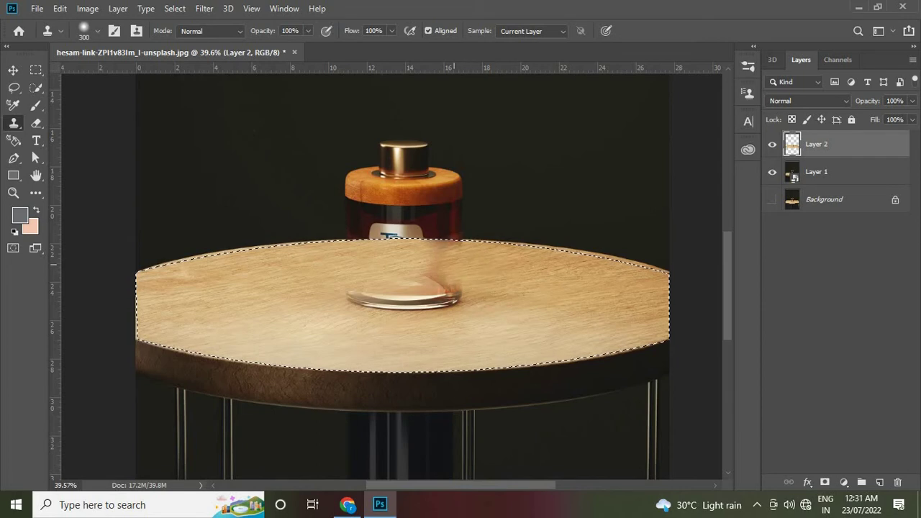
left_click_drag(418, 266, 453, 302)
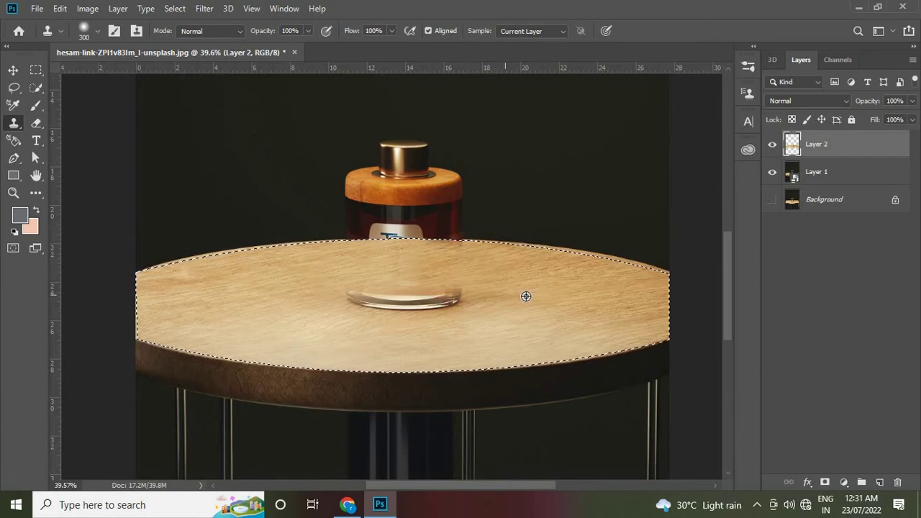
left_click_drag(525, 297, 465, 294)
left_click_drag(403, 306, 450, 306)
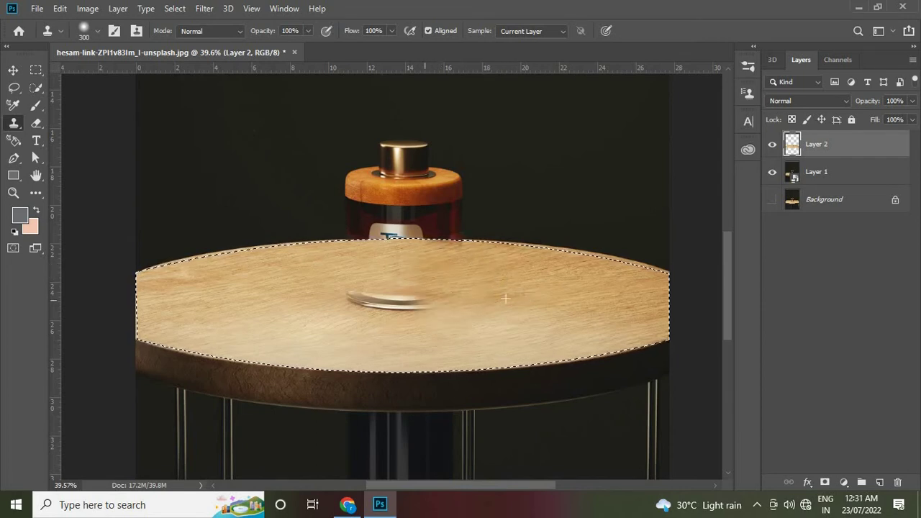
mouse_move(324, 303)
left_mouse_down()
mouse_move(425, 306)
mouse_move(371, 302)
left_mouse_up()
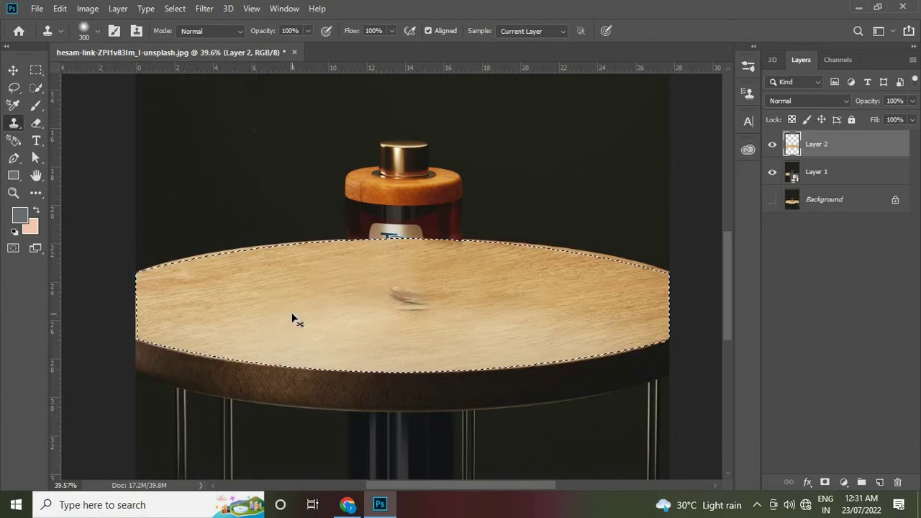
key("ctrl+z")
left_click_drag(302, 303, 431, 309)
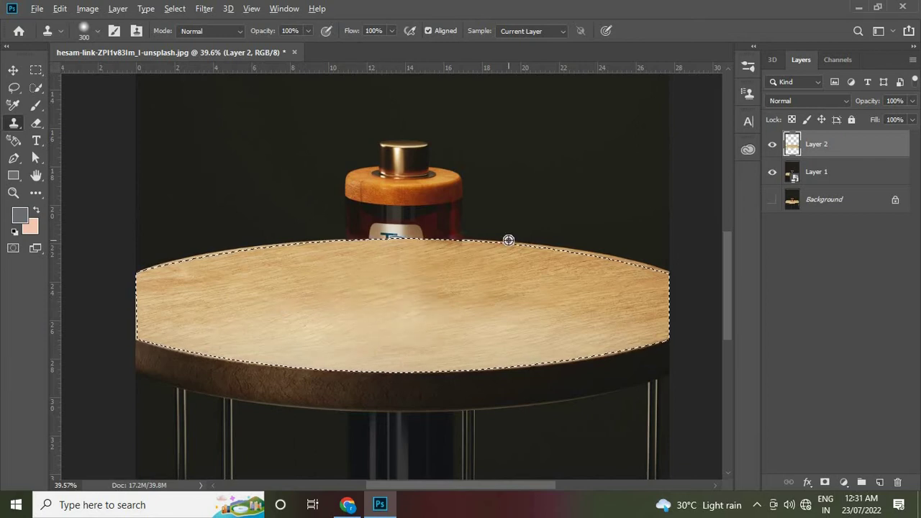
- Switch to the Pen tool and make Layer 1 the active layer
scroll(518, 245, "down", 2, "alt")
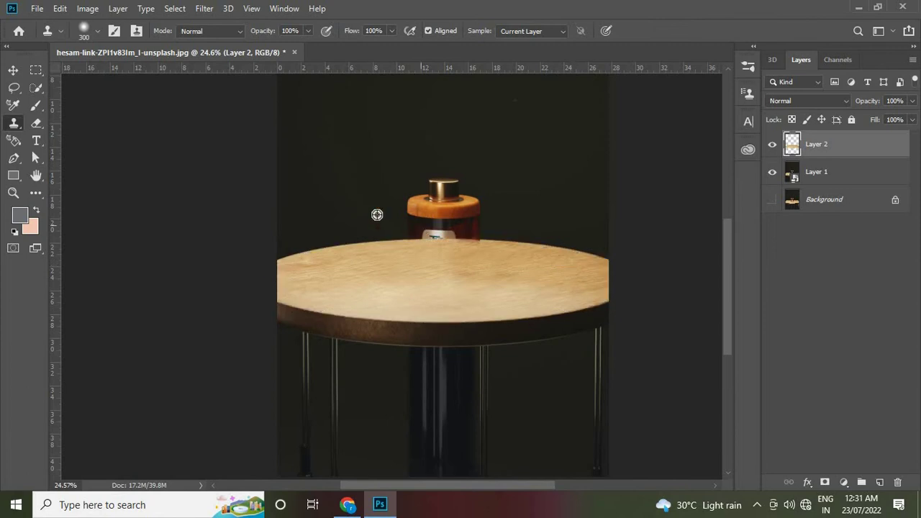
scroll(381, 309, "down", 1, "alt")
scroll(378, 329, "up", 3, "alt")
scroll(425, 290, "up", 2, "alt")
scroll(504, 237, "up", 2, "alt")
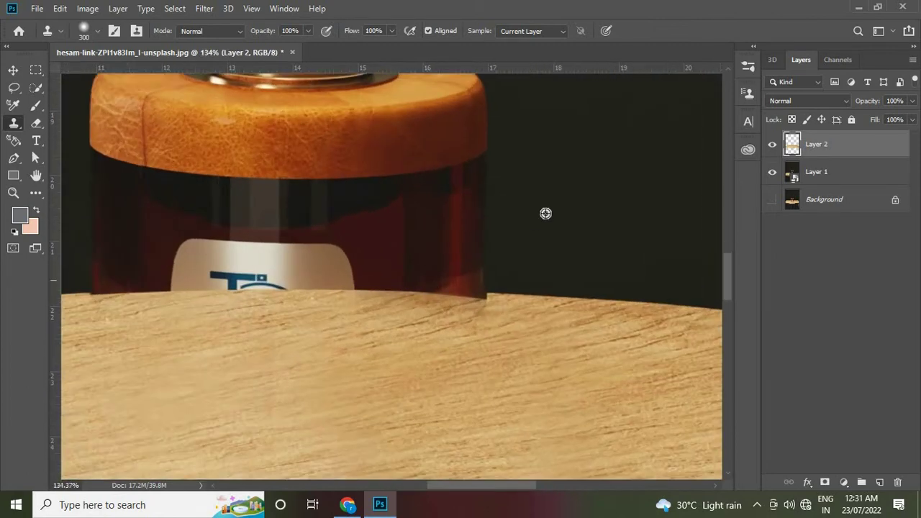
scroll(226, 293, "down", 2, "alt")
scroll(249, 261, "up", 2, "alt")
scroll(151, 261, "up", 1, "alt")
scroll(150, 261, "down", 1, "alt")
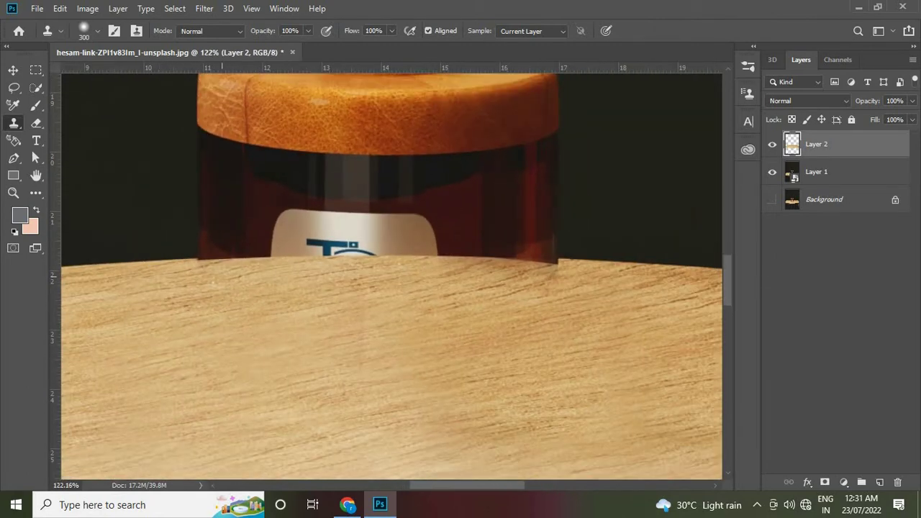
key("p")
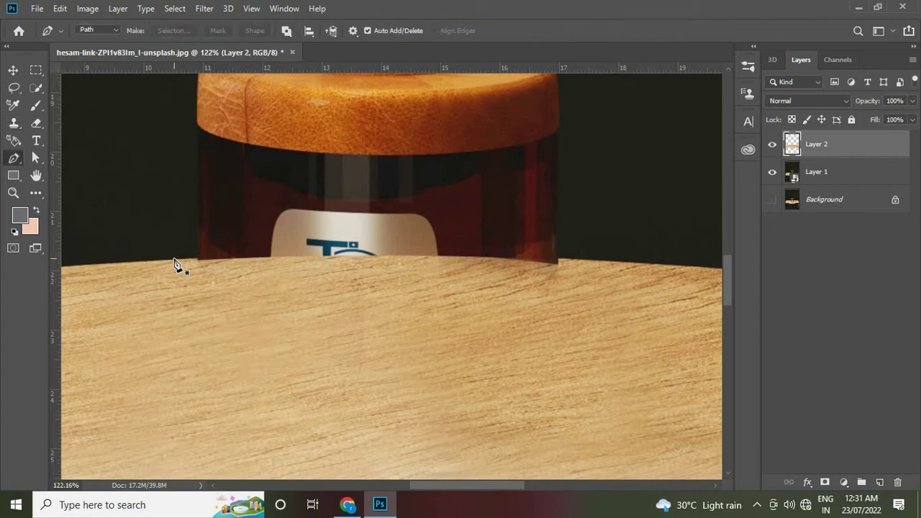
left_click(814, 176)
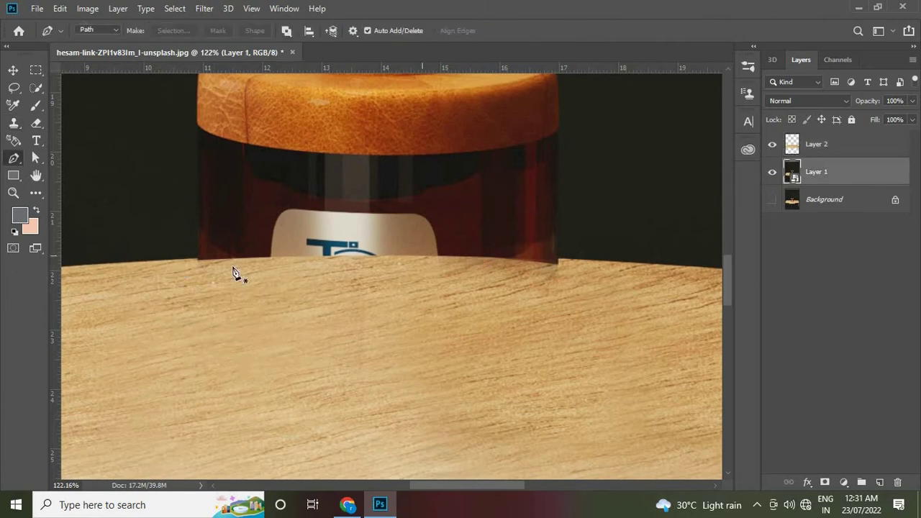
- Compare layer visibility, then place a first anchor on the tabletop's back edge
left_click(771, 172)
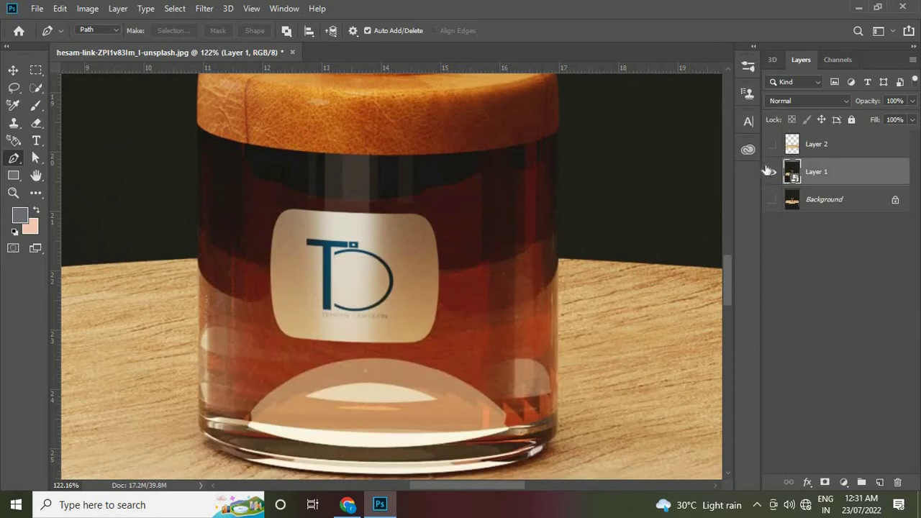
left_click(772, 144)
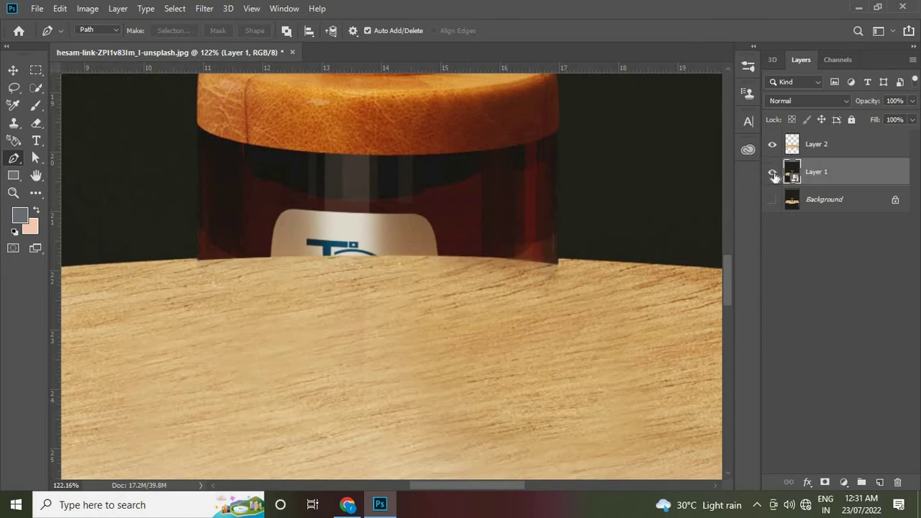
left_click(772, 172)
left_click(170, 261)
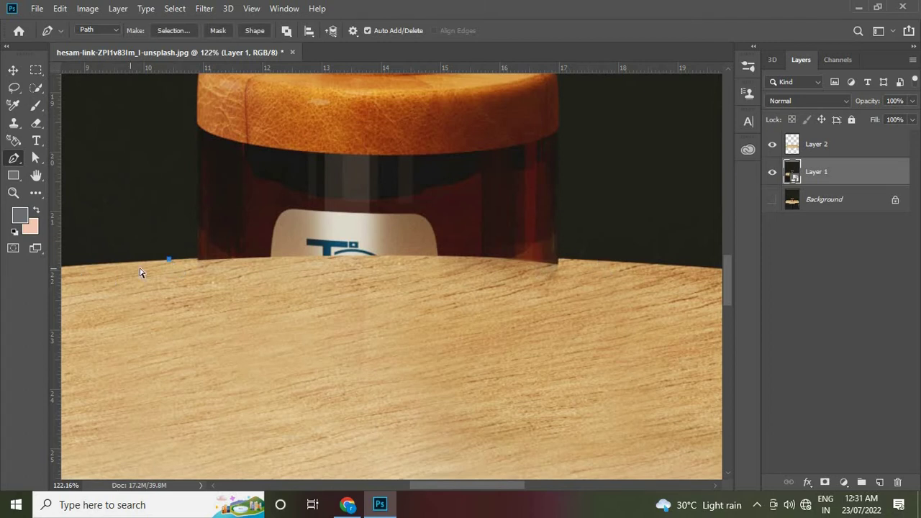
- Restart the path left of the bottle and curve it along the edge to the bottle's right
key("ctrl+z")
left_click(159, 260)
left_click_drag(611, 262, 676, 278)
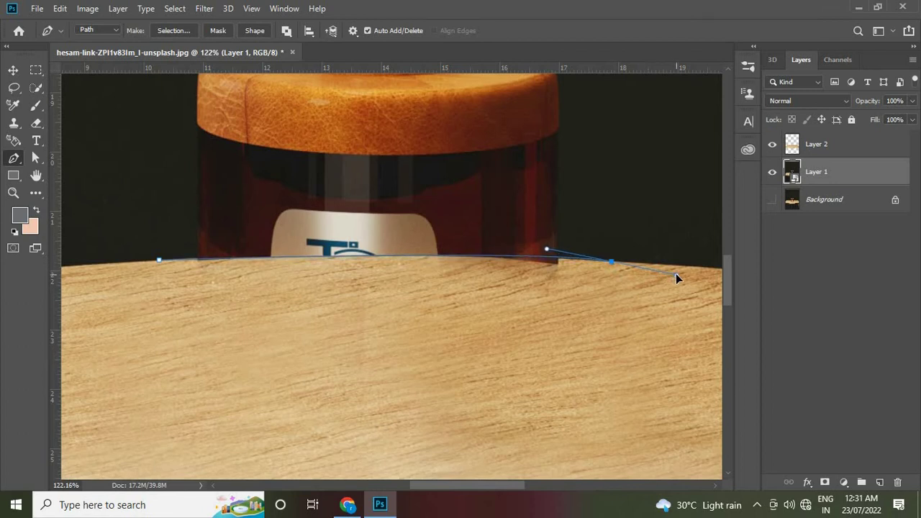
left_click_drag(675, 274, 702, 281)
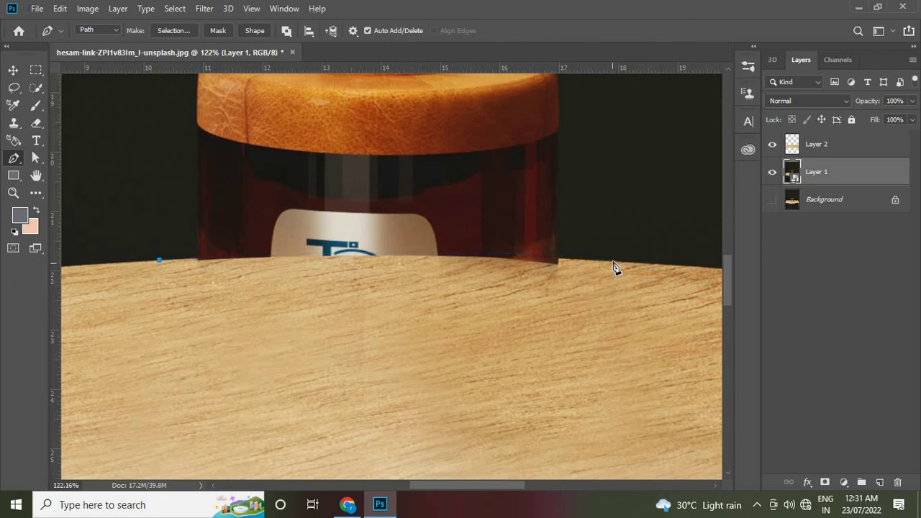
left_click_drag(612, 264, 668, 268)
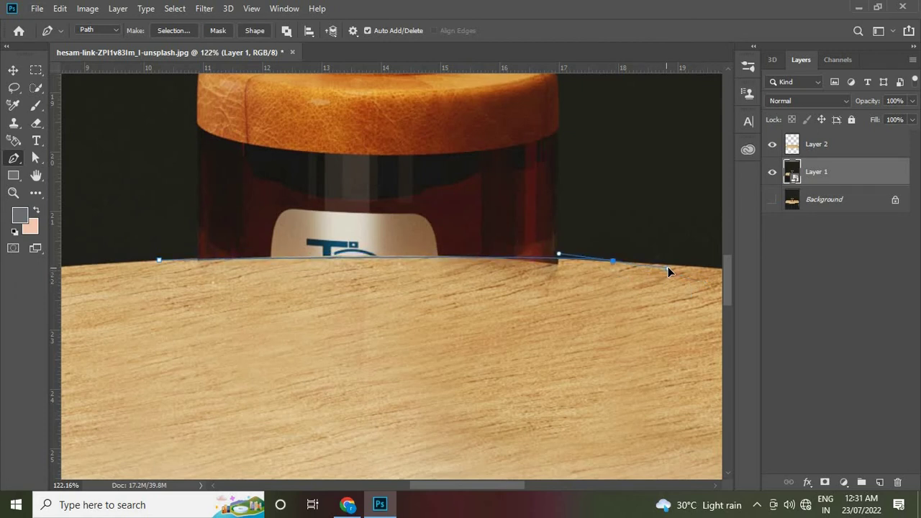
- Add points across the tabletop, close the path, and convert it to a selection
left_click(552, 328)
left_click(242, 265)
left_click(202, 282)
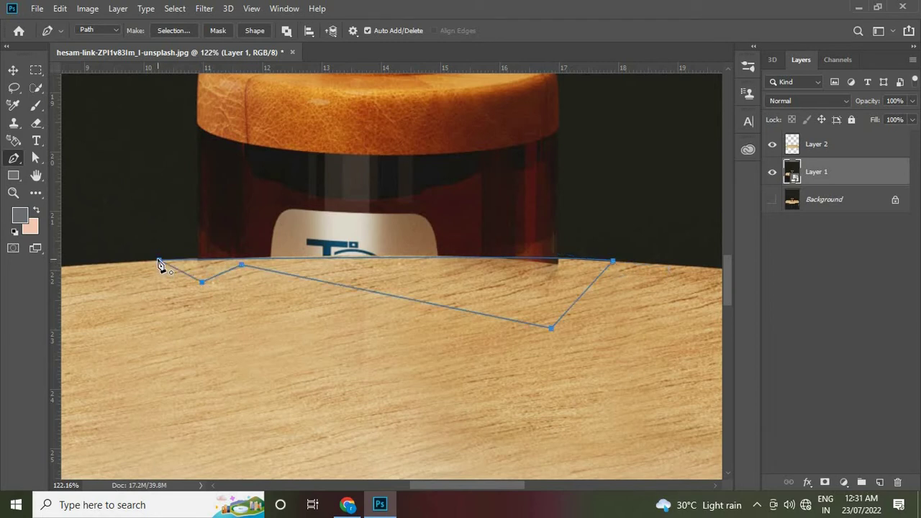
left_click(159, 260)
left_click(173, 30)
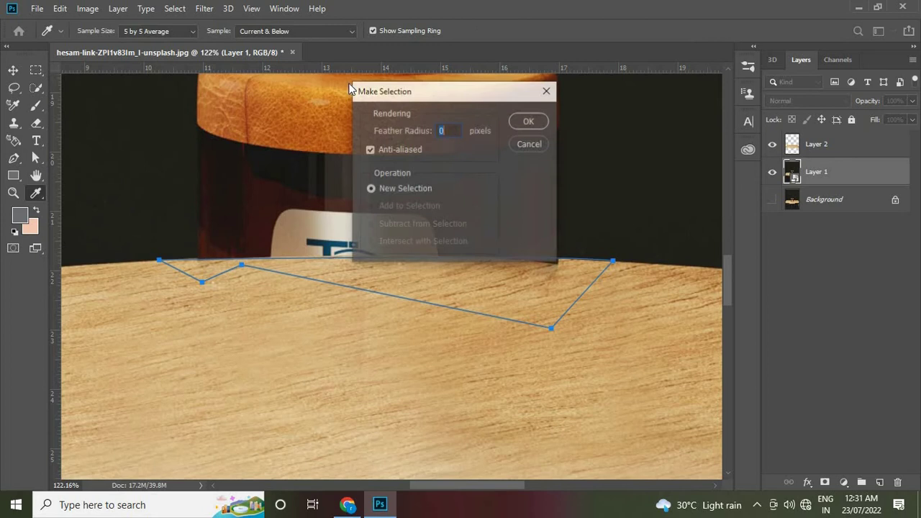
left_click(515, 121)
scroll(546, 277, "up", 2)
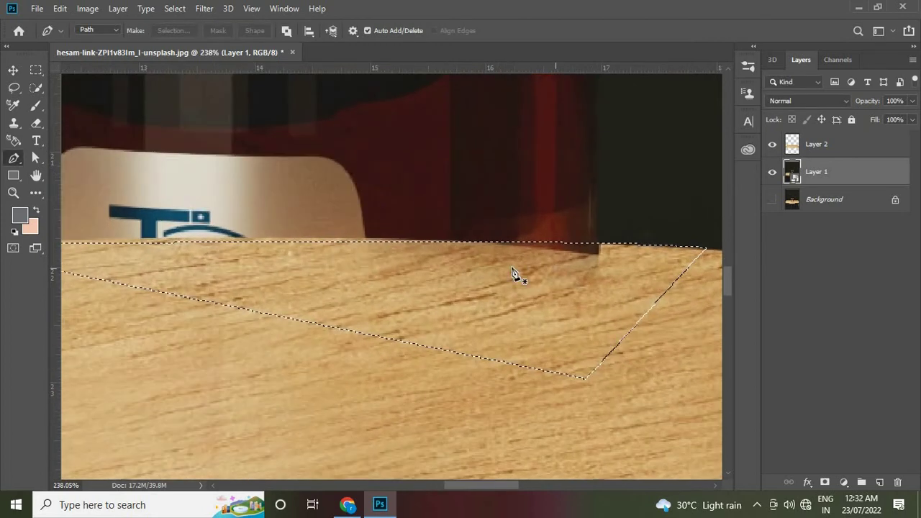
- With Clone Stamp, rasterize Layer 1 and clone texture along the right table edge
key("s")
scroll(454, 287, "down", 2)
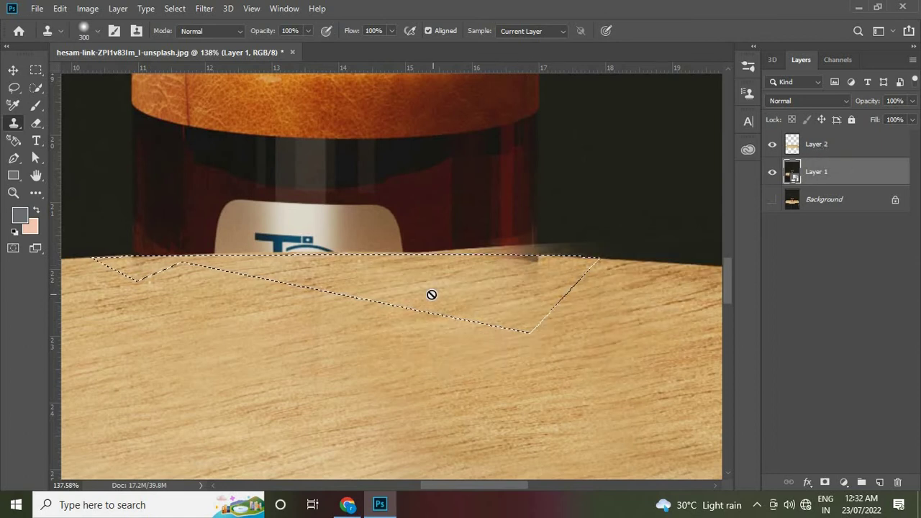
left_click(475, 280)
left_click(444, 205)
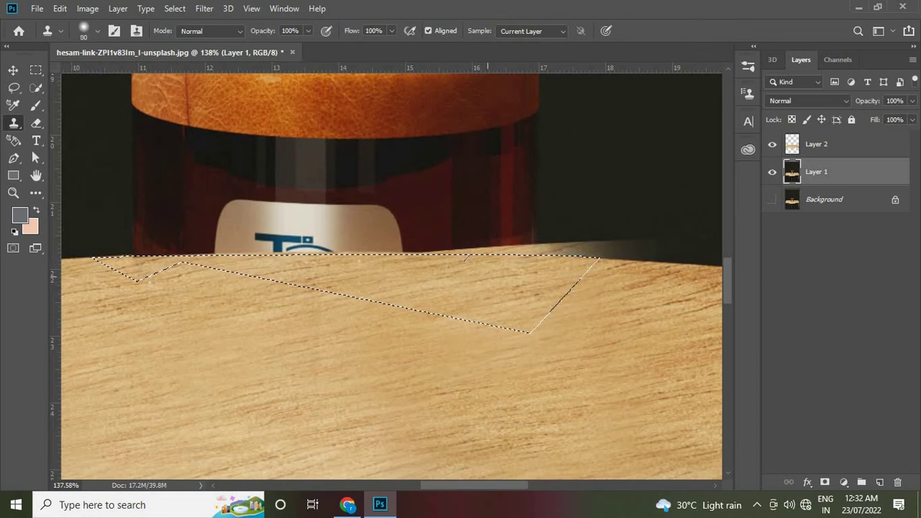
left_click_drag(464, 260, 447, 264)
left_click(468, 286, "alt")
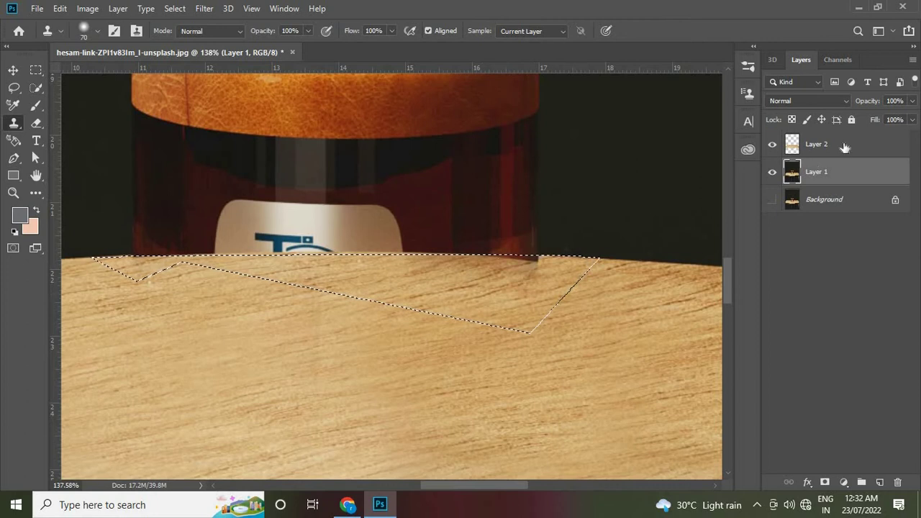
- On Layer 2, sample wood and paint over the dark streak near the right edge
left_click(844, 146)
left_click(484, 288, "alt")
left_click_drag(551, 288, 517, 243)
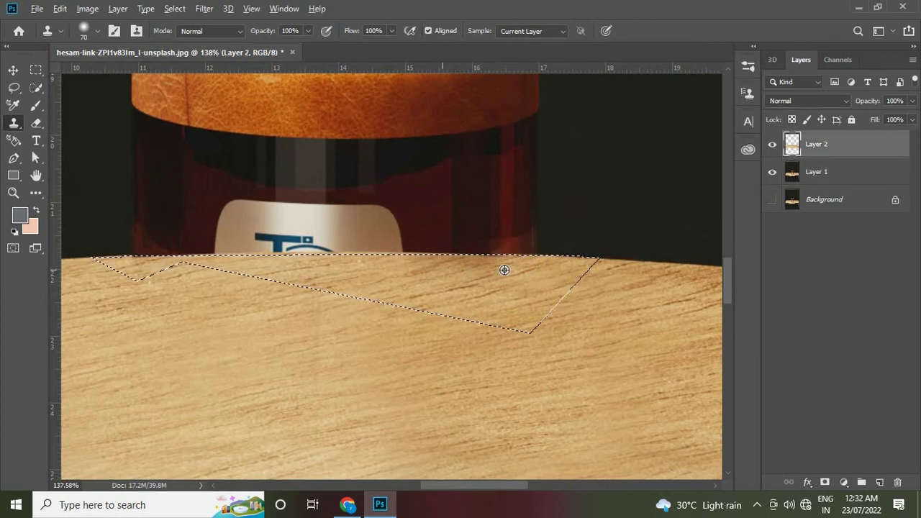
scroll(500, 270, "down", 2)
scroll(473, 269, "up", 2)
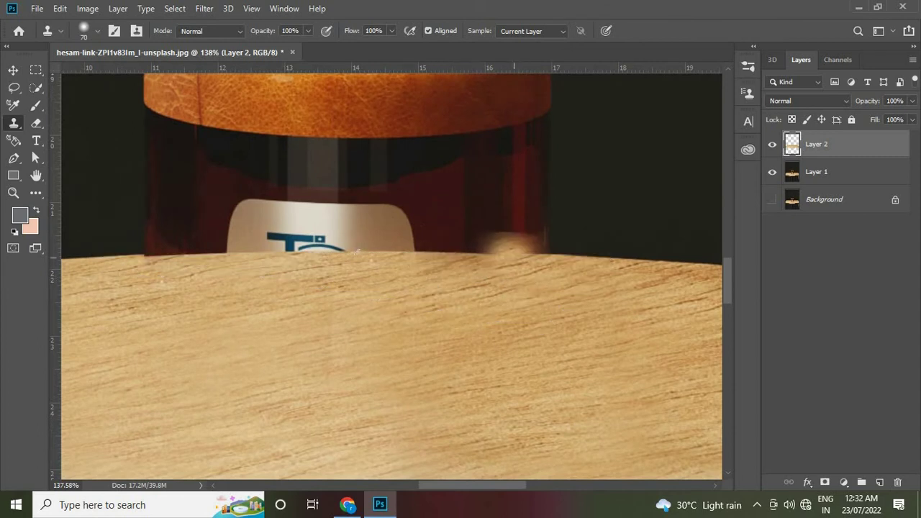
scroll(135, 272, "up", 2)
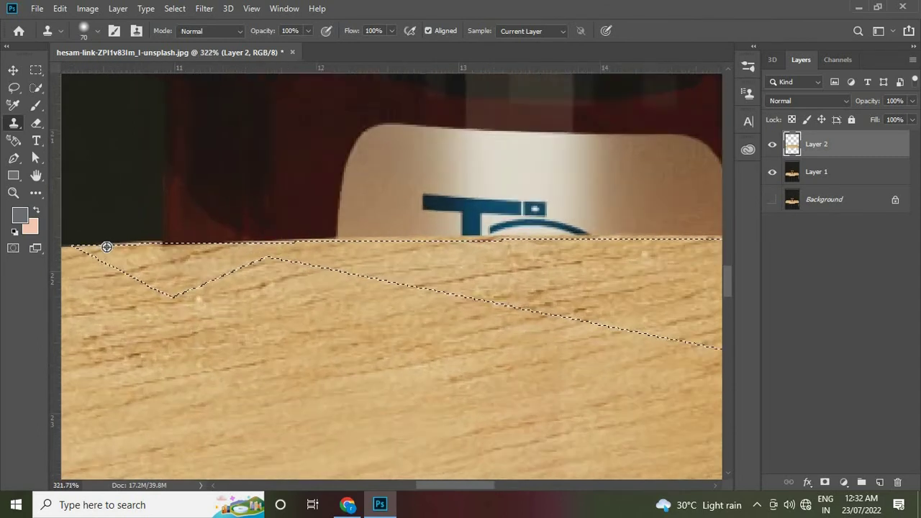
scroll(452, 319, "up", 2)
scroll(339, 305, "down", 2)
- Clear the selection and undo the stray wood patch above the edge
key("ctrl+d")
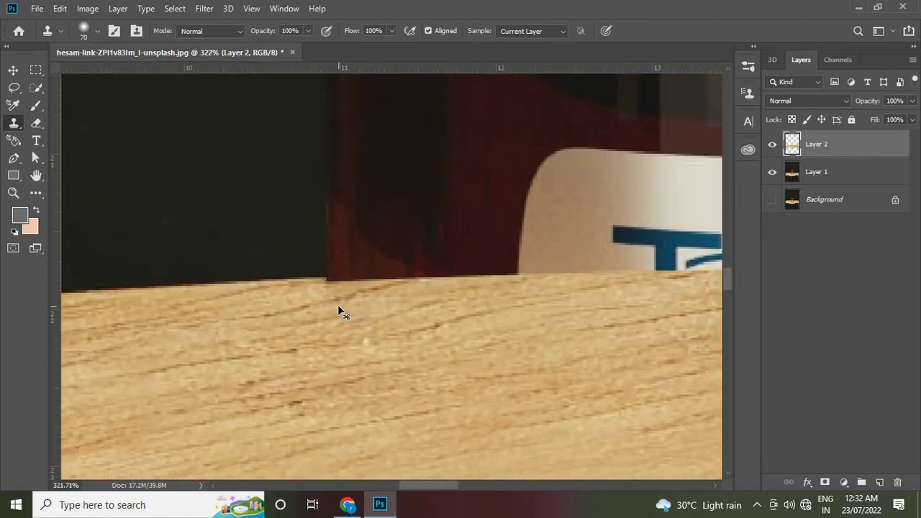
left_click(337, 305)
key("p")
key("ctrl+z")
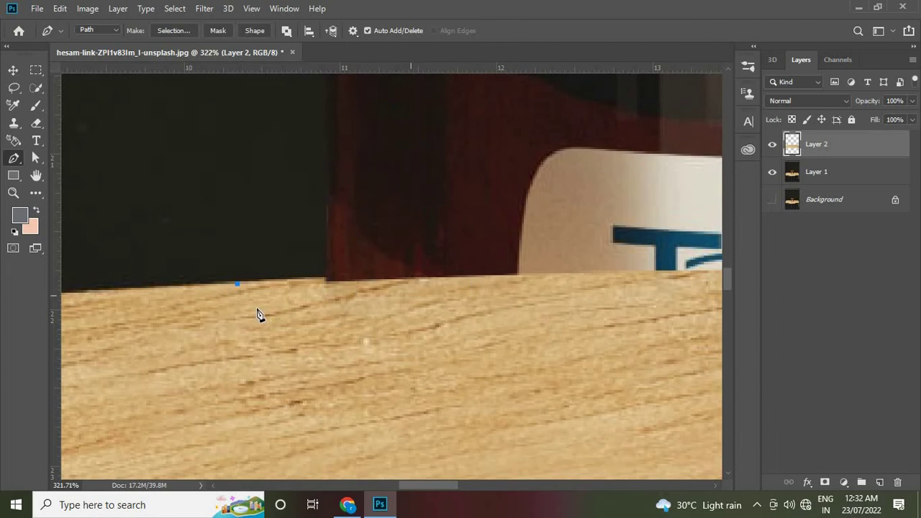
- Trace a pen path along the table's curved edge under the bottle and convert it to a selection
scroll(259, 314, "down", 2)
scroll(322, 303, "down", 2)
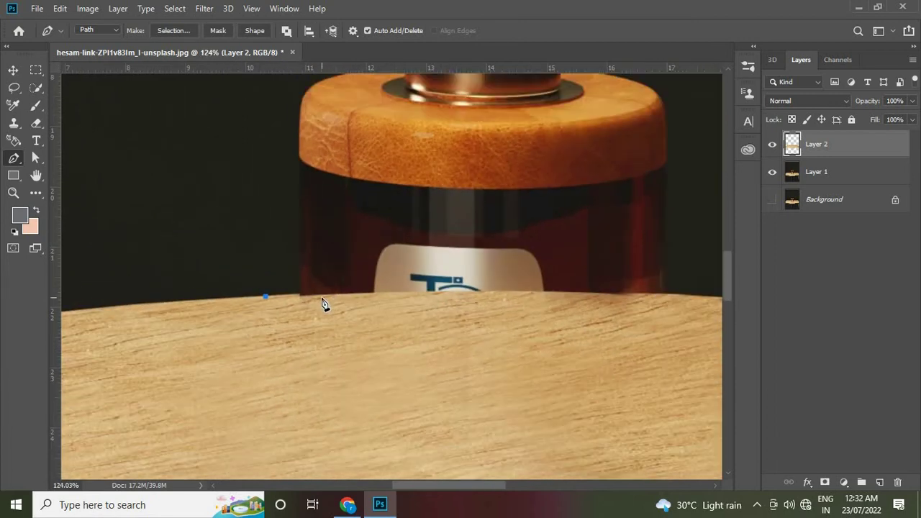
scroll(323, 303, "up", 3)
scroll(297, 297, "down", 1)
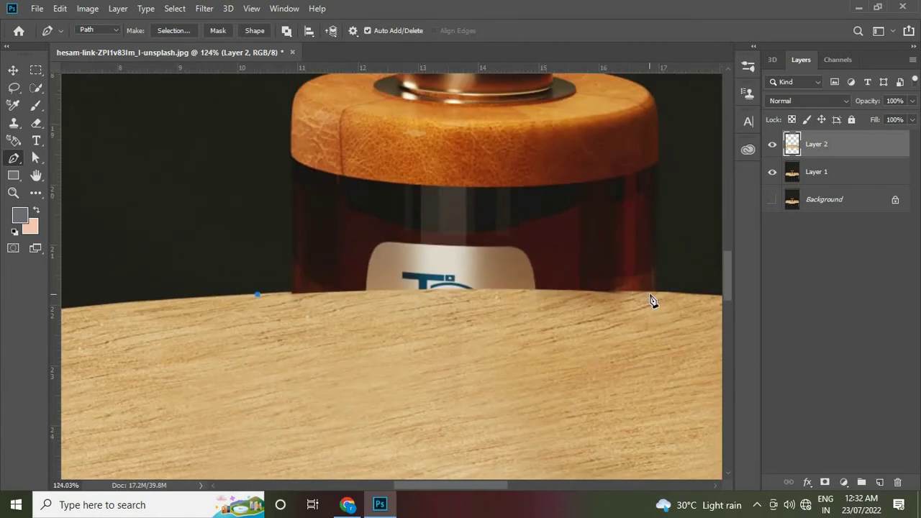
scroll(488, 302, "down", 1)
scroll(594, 312, "down", 1)
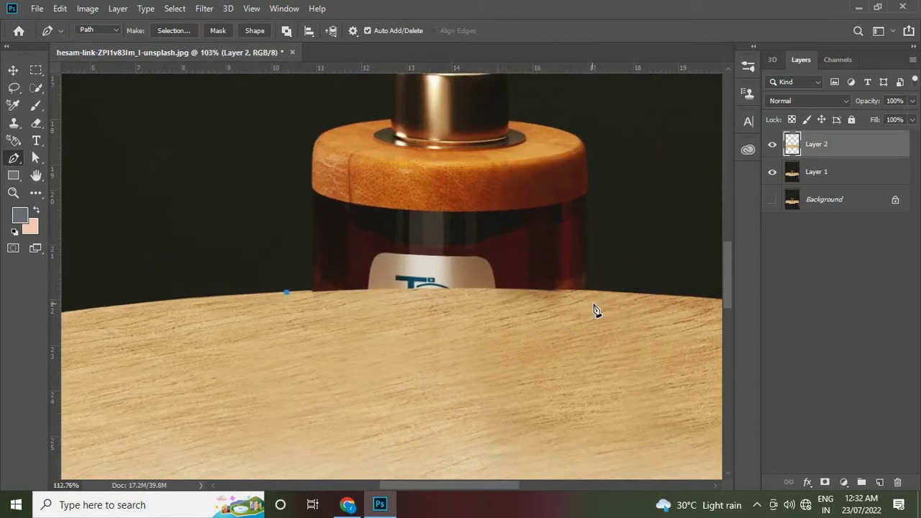
scroll(482, 301, "up", 2)
scroll(563, 294, "down", 2)
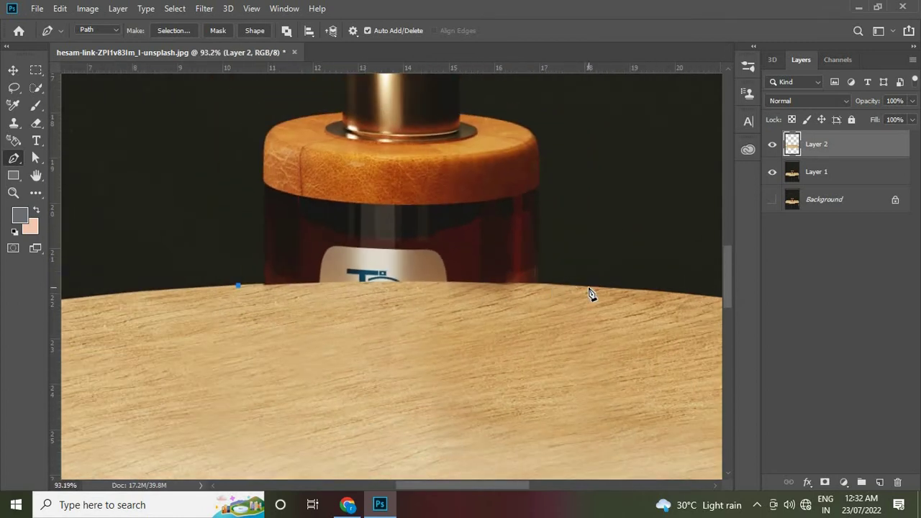
left_click_drag(591, 288, 657, 298)
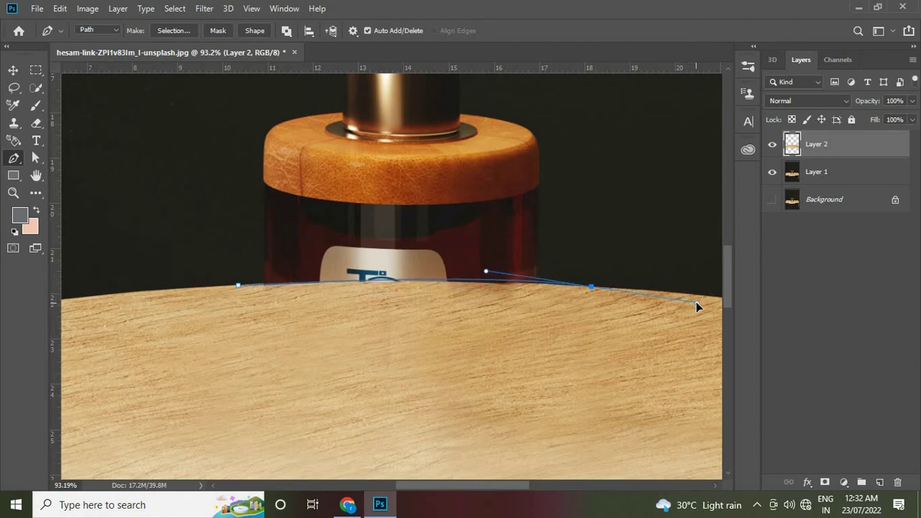
left_click_drag(684, 298, 702, 300)
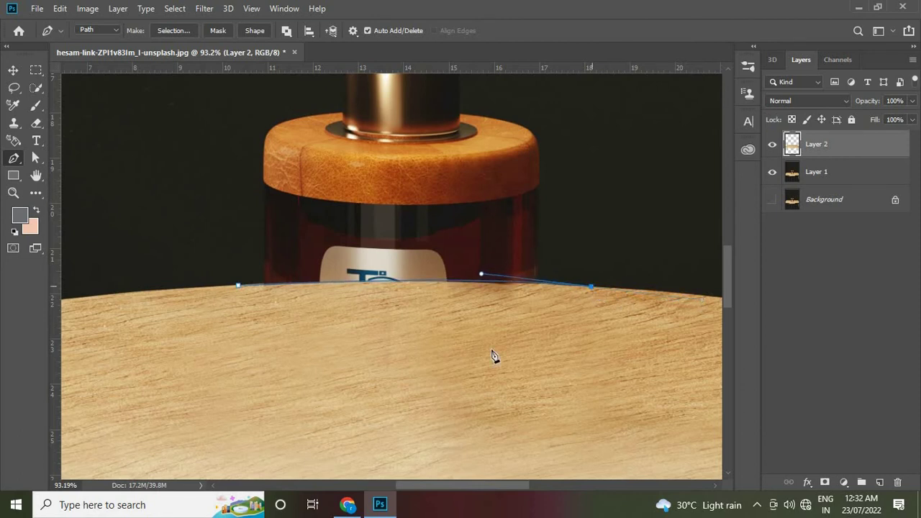
left_click(396, 332)
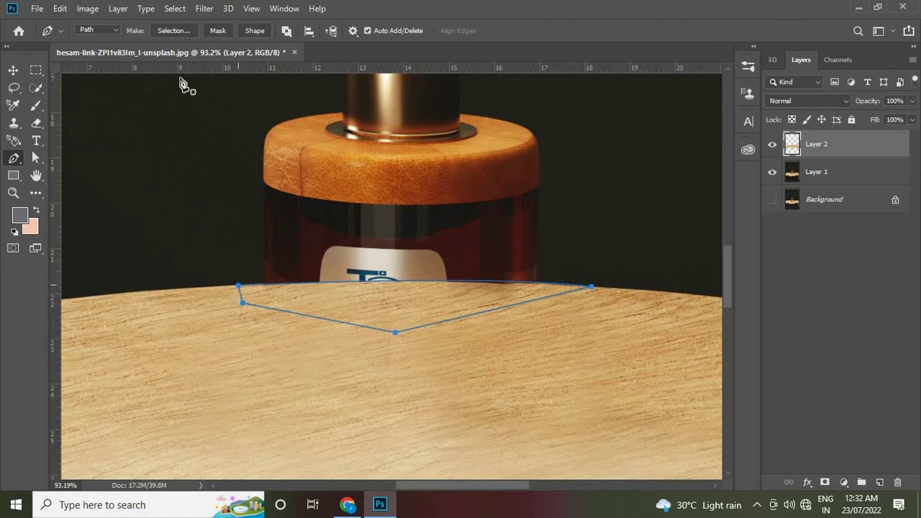
left_click(175, 30)
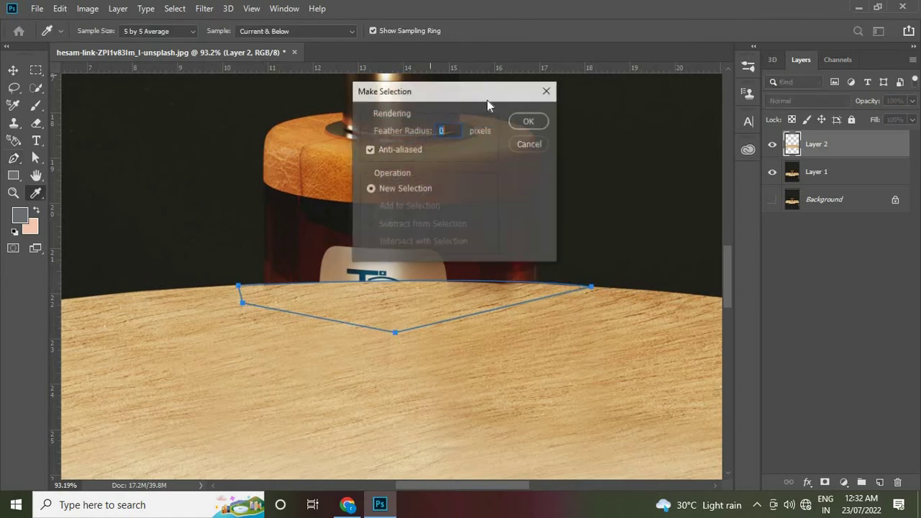
left_click(526, 120)
- Clone wood grain over the edge shadow with a 45 px brush, then deselect
key("s")
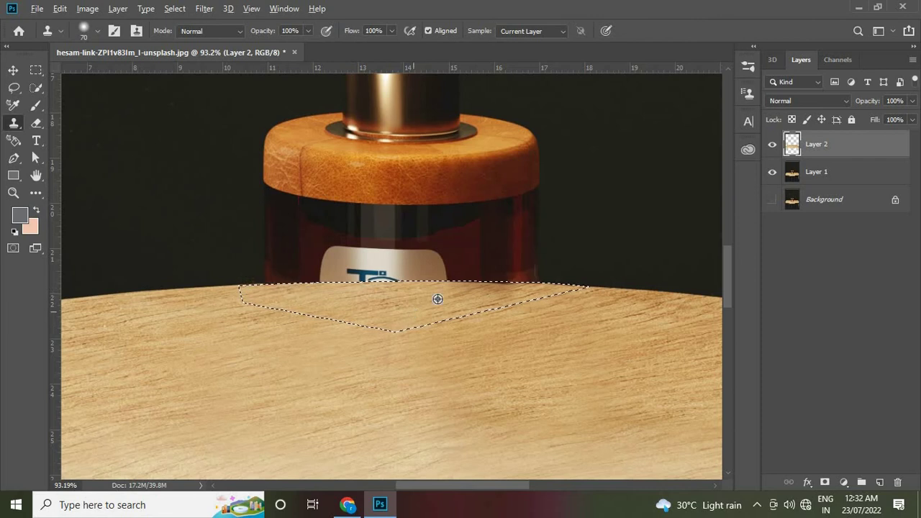
scroll(500, 297, "up", 3)
scroll(503, 294, "up", 2)
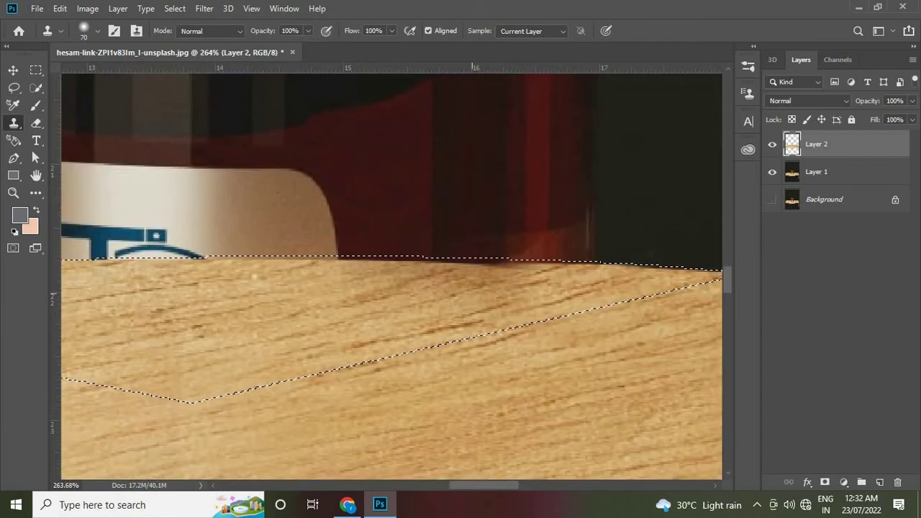
key("bracketleft")
key("bracketleft")
key("bracketleft")
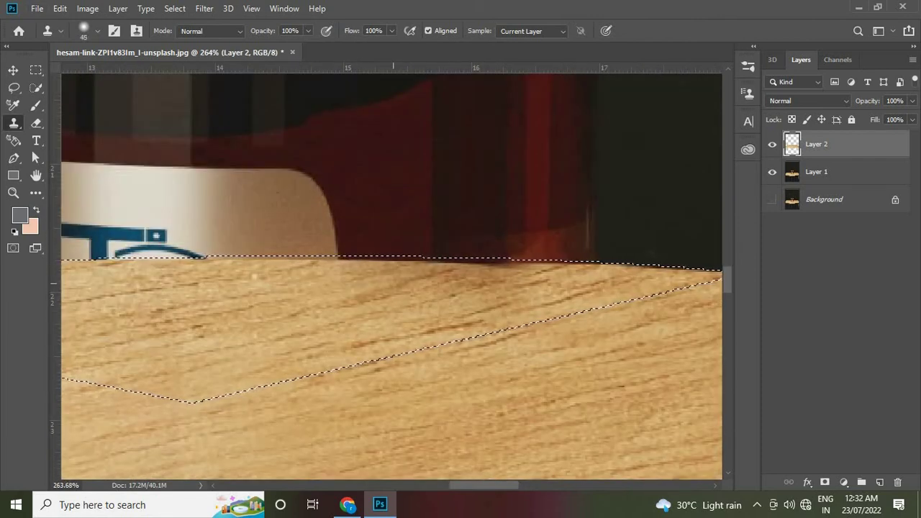
left_click_drag(393, 282, 598, 265)
scroll(530, 252, "down", 2)
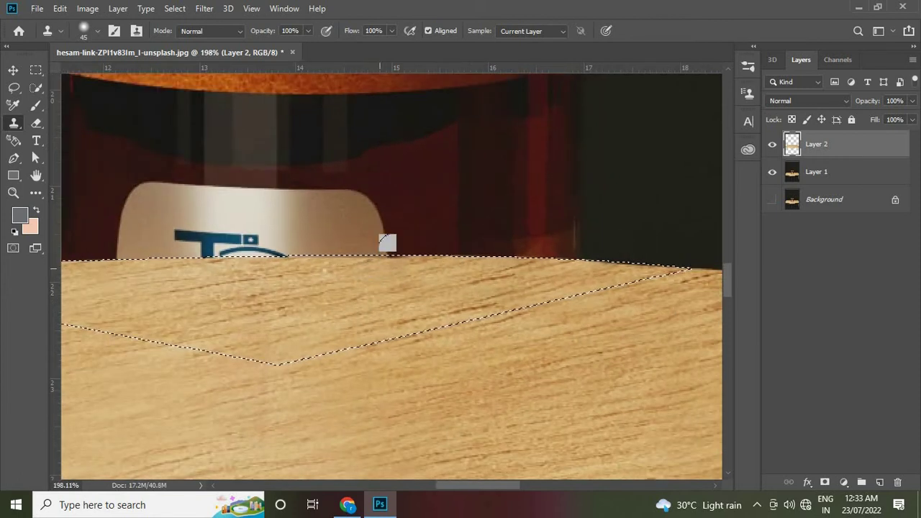
scroll(400, 288, "down", 1)
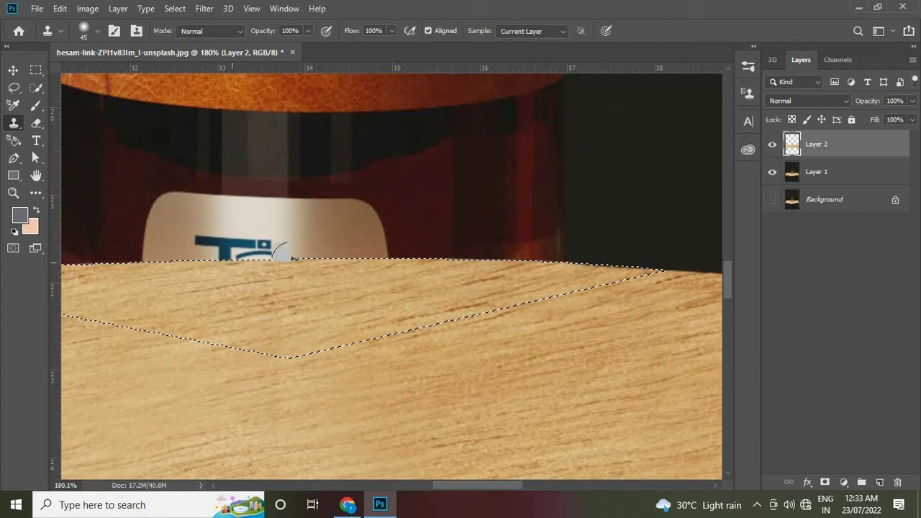
key("ctrl+d")
scroll(269, 323, "down", 2)
scroll(246, 261, "down", 2)
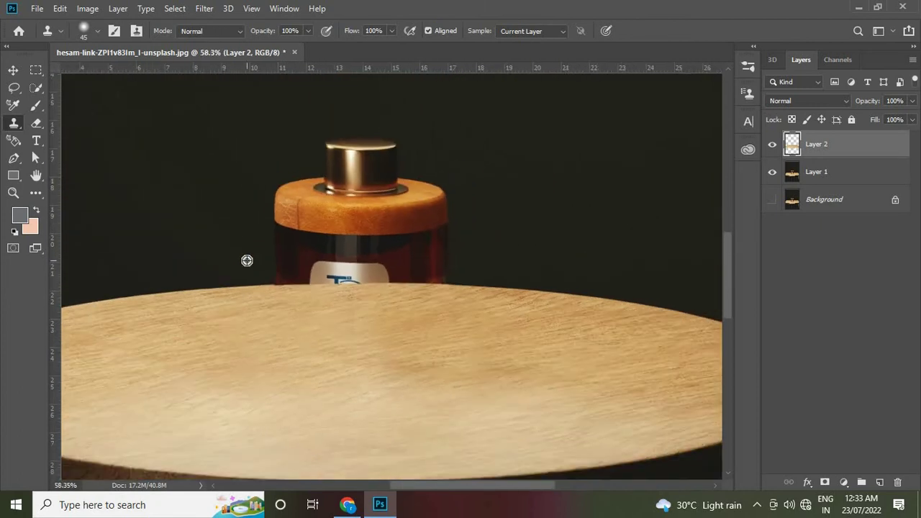
scroll(260, 262, "down", 1)
scroll(312, 217, "up", 1)
scroll(312, 217, "down", 2)
scroll(298, 253, "up", 2)
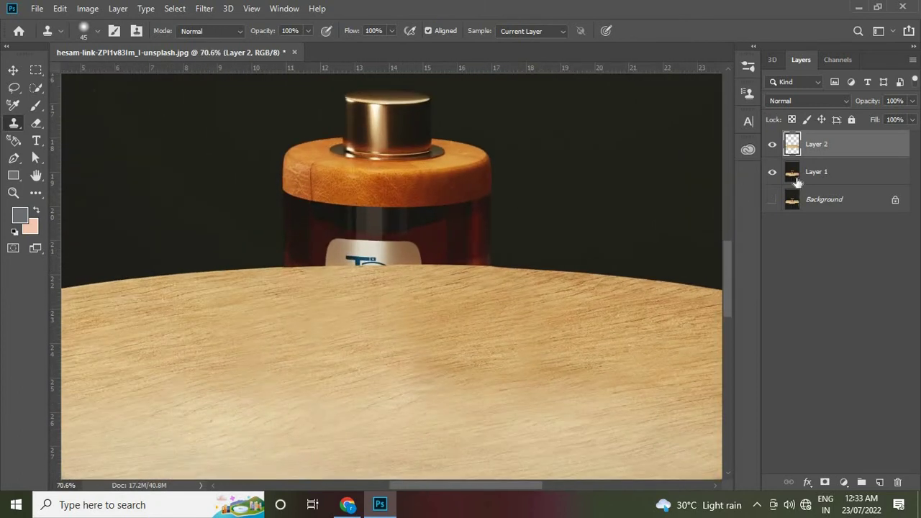
- Load Layer 2's pixels as a selection of the tabletop outline
left_click(791, 152, "ctrl")
scroll(376, 176, "down", 2)
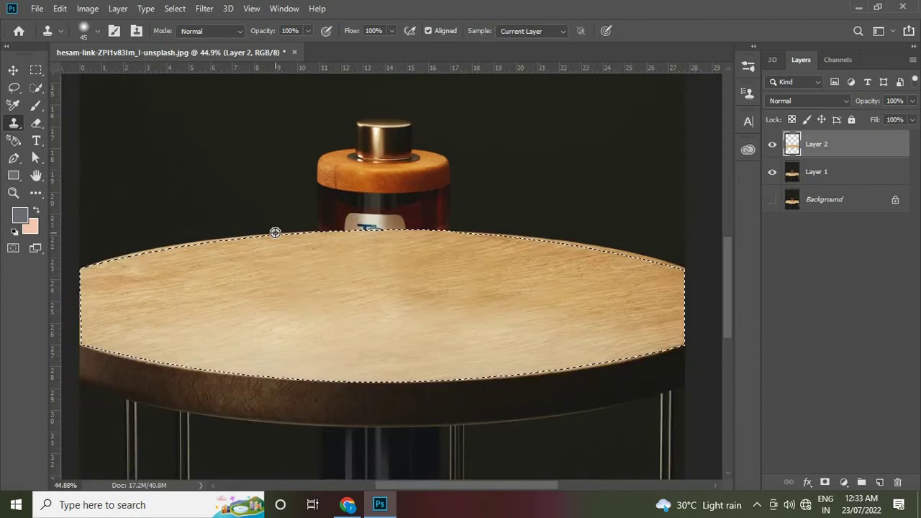
scroll(324, 255, "down", 1)
scroll(313, 202, "up", 1)
scroll(315, 199, "up", 1)
scroll(314, 200, "down", 2)
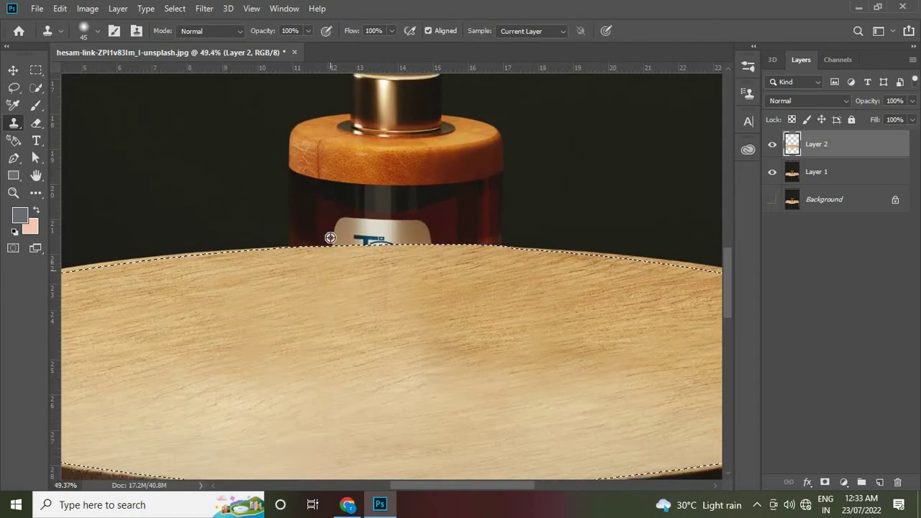
scroll(338, 252, "down", 1)
scroll(375, 331, "down", 1)
scroll(390, 382, "down", 1)
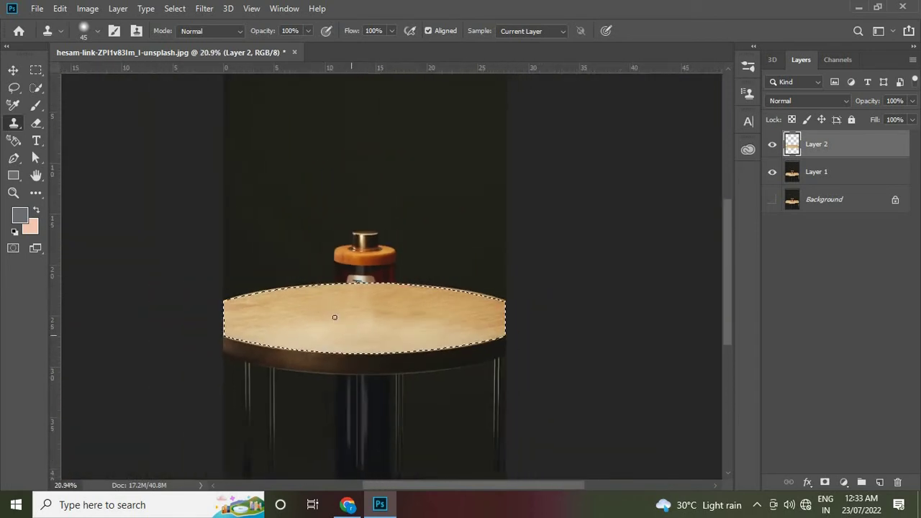
scroll(323, 281, "up", 1)
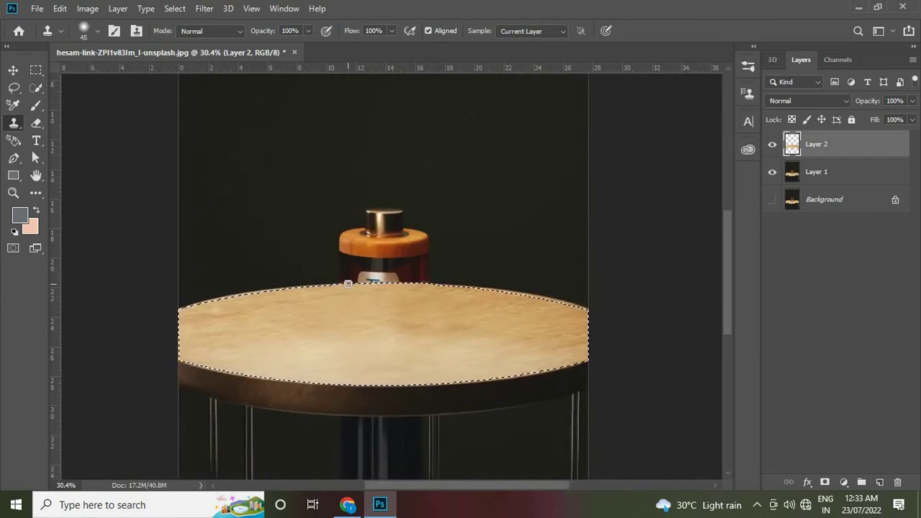
- Invert the selection so everything outside the tabletop is selected, with the Move tool active
key("ctrl+shift+i")
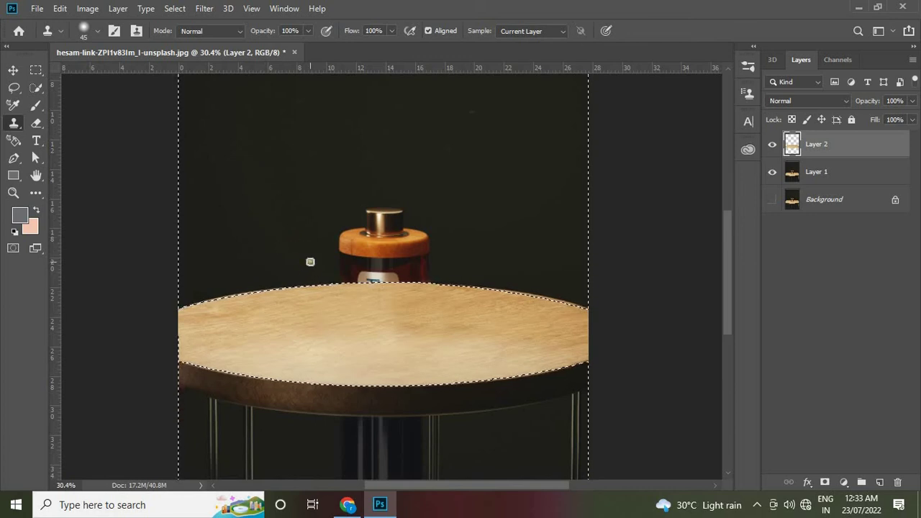
key("v")
scroll(373, 252, "up", 1)
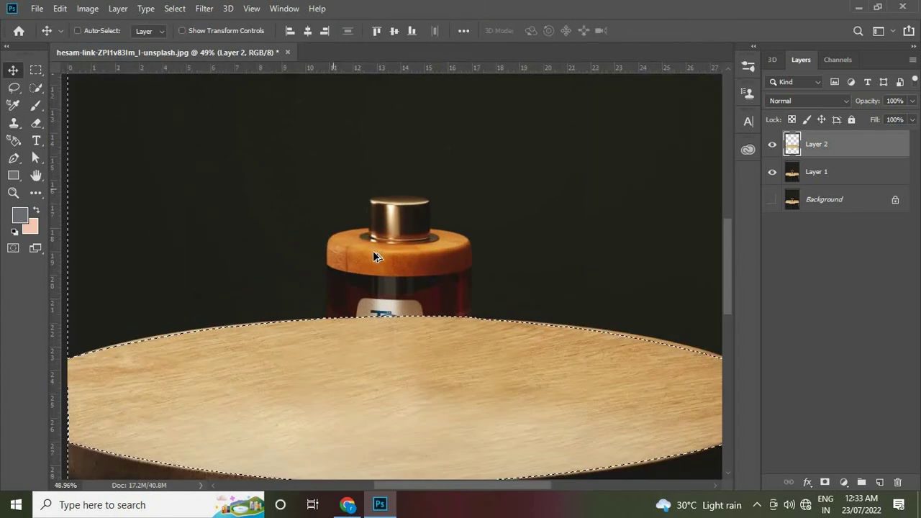
scroll(373, 253, "down", 1)
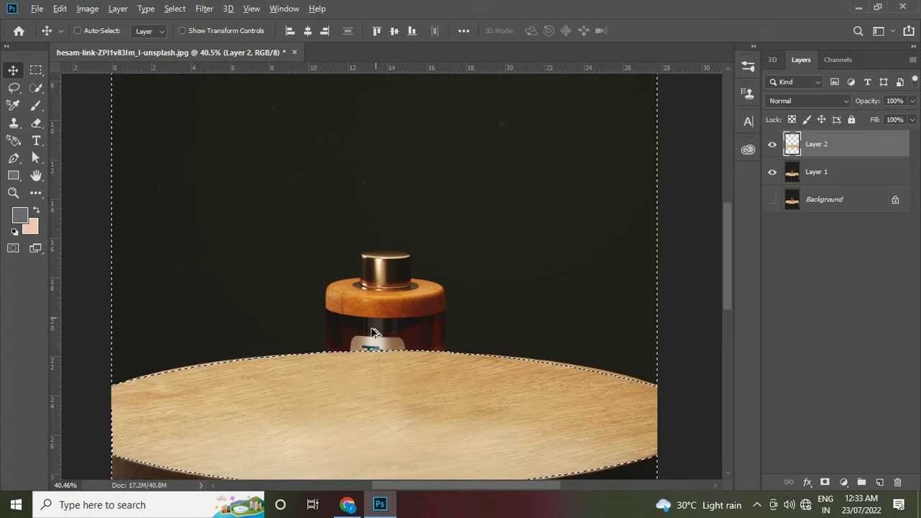
scroll(374, 333, "up", 2)
- Make Layer 1 the active layer and briefly toggle its visibility to check it
left_click(825, 180)
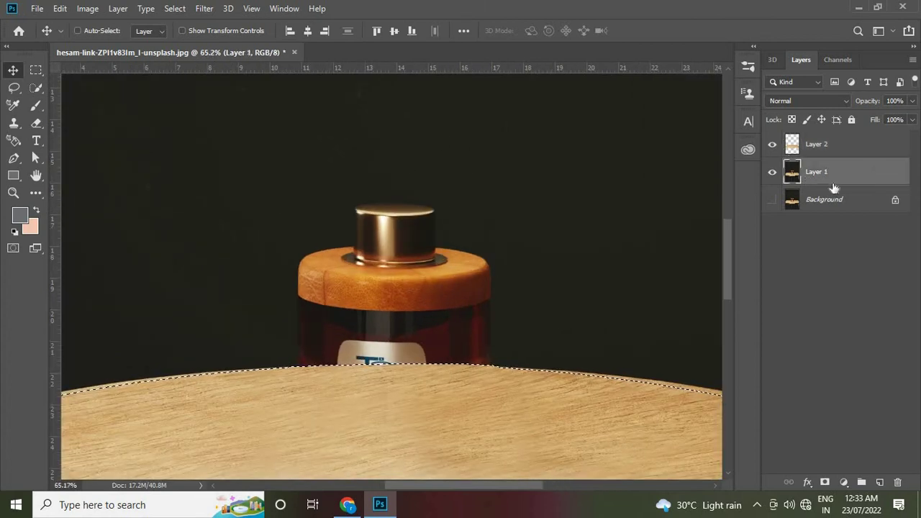
left_click(773, 173)
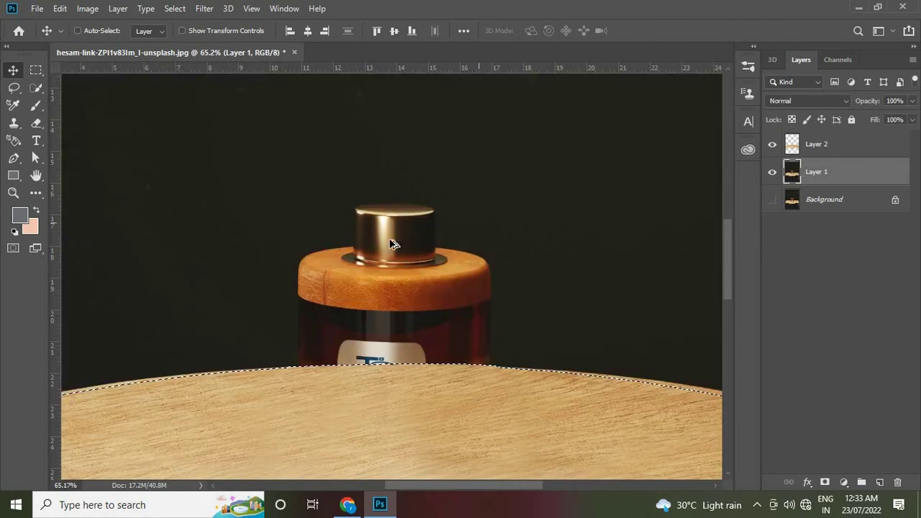
scroll(712, 202, "down", 1)
scroll(442, 298, "up", 1)
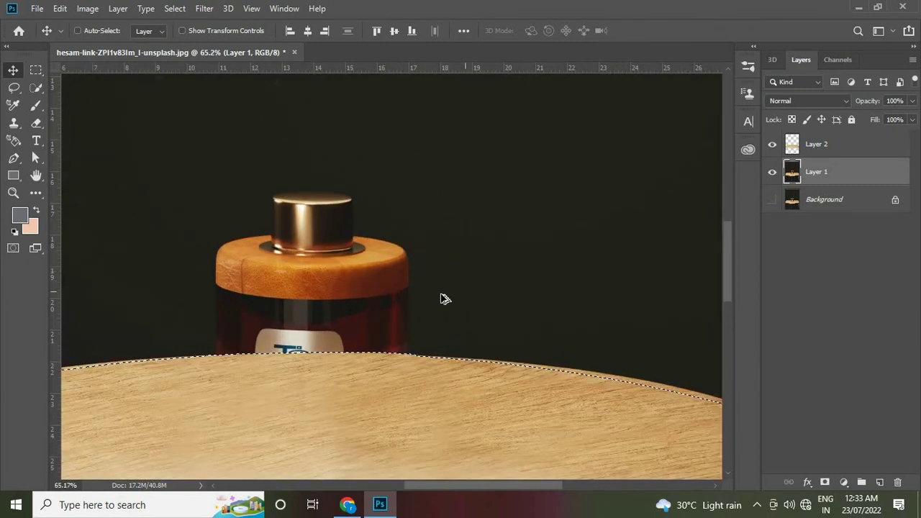
scroll(292, 271, "down", 1)
scroll(293, 271, "up", 1)
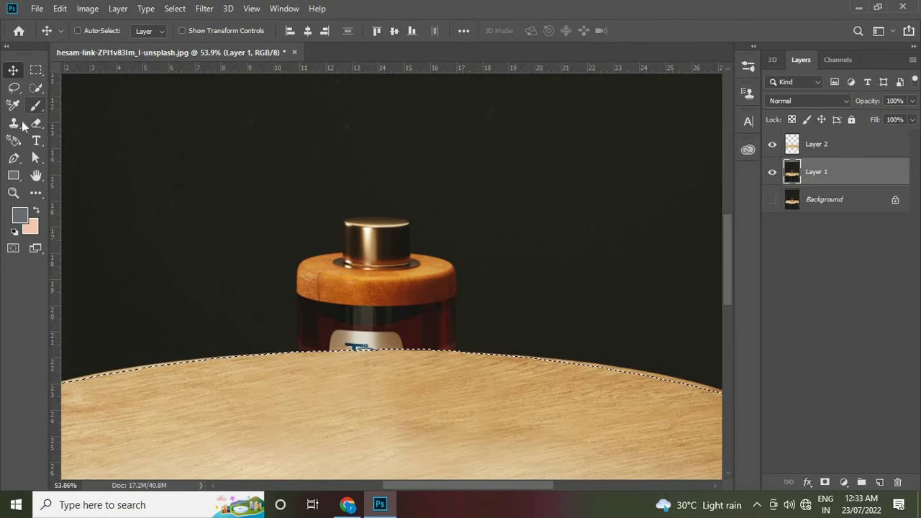
- Clone dark background over the perfume bottle with a 500 px brush, redoing one bad stroke, then deselect
left_click(15, 125)
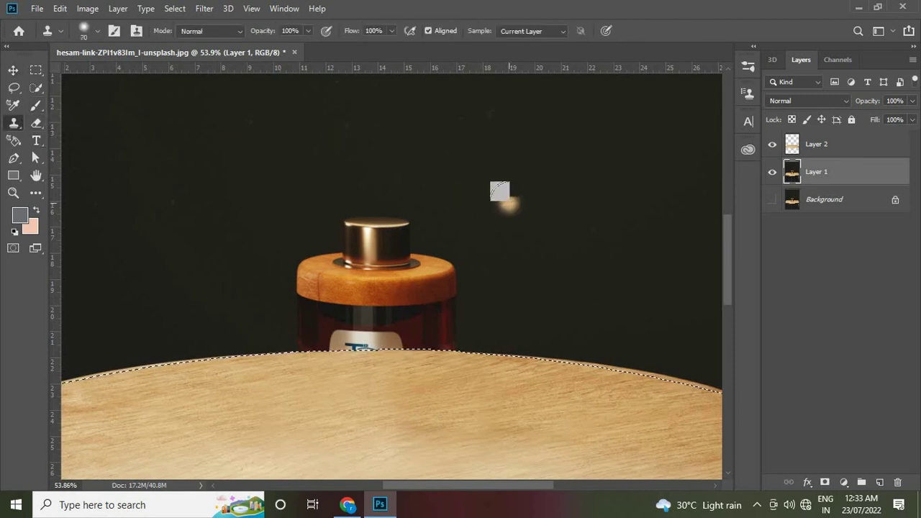
key("bracketright")
key("bracketright")
key("bracketright")
key("bracketright")
key("bracketright")
key("bracketright")
key("bracketright")
key("bracketright")
key("bracketright")
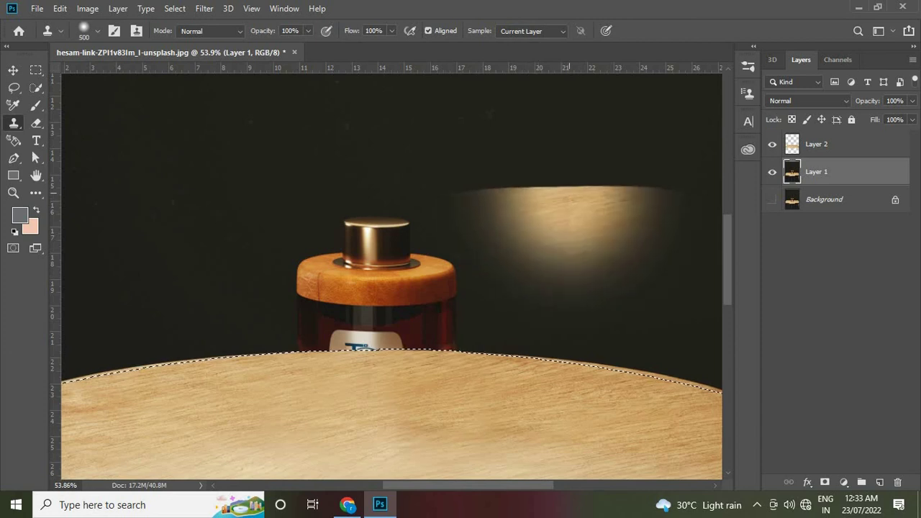
left_click_drag(504, 216, 440, 238)
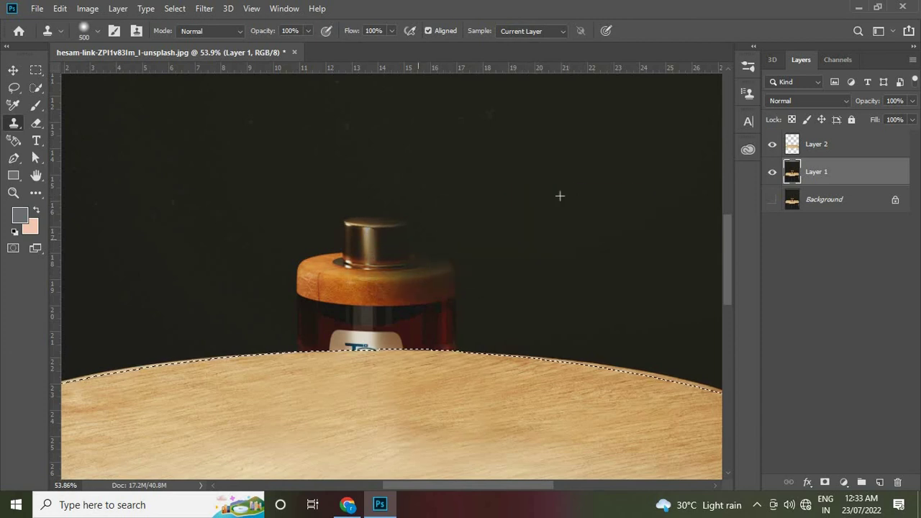
key("ctrl+z")
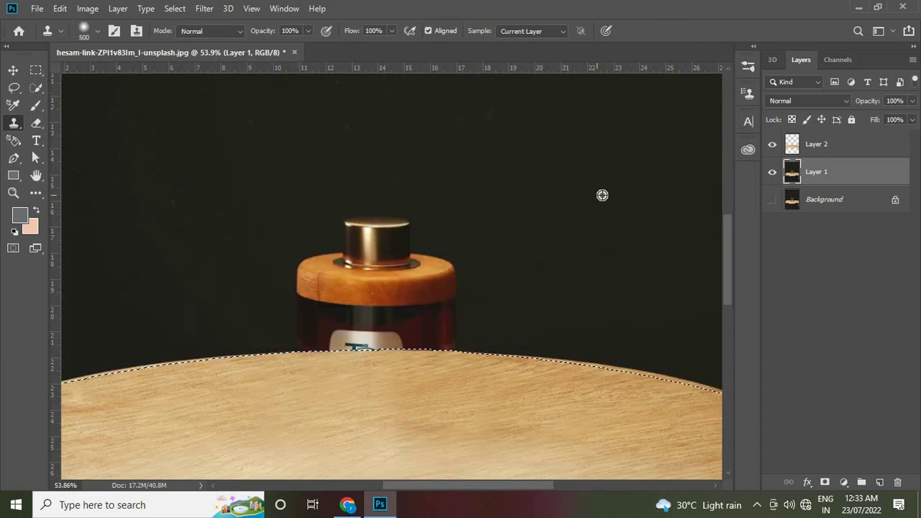
left_click_drag(388, 245, 411, 315)
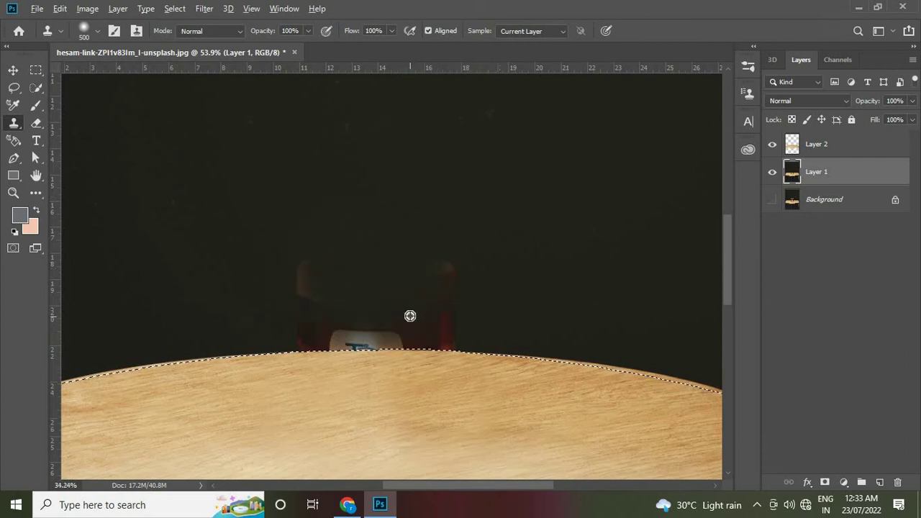
scroll(411, 315, "down", 2)
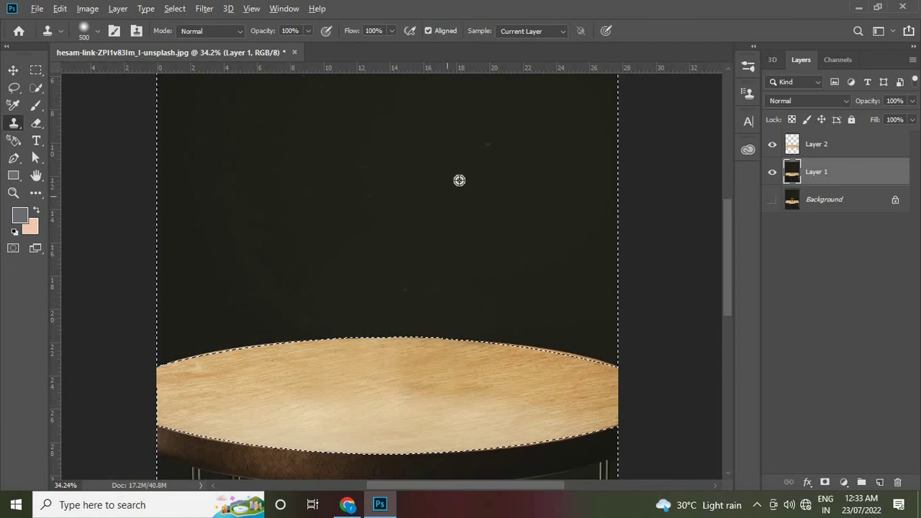
key("ctrl+d")
scroll(309, 314, "up", 2)
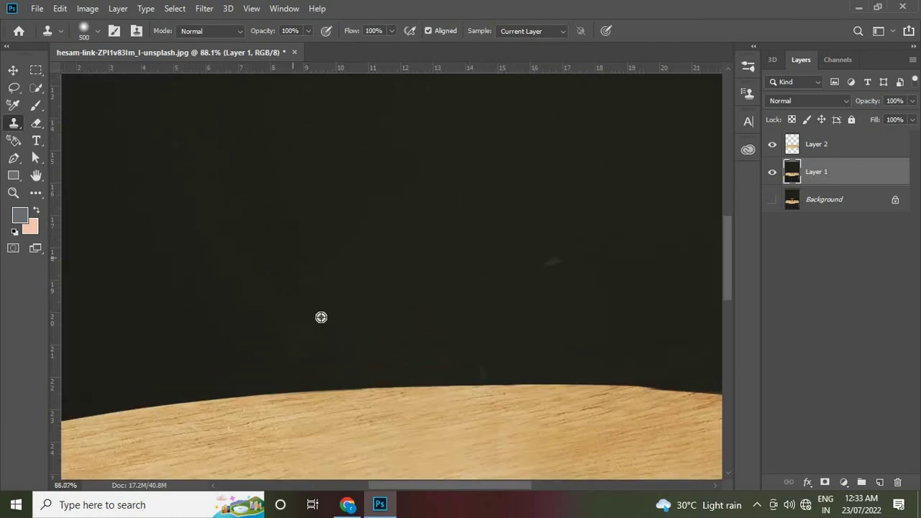
scroll(377, 179, "down", 2)
scroll(391, 277, "down", 1)
- Select Layer 1 and Layer 2 together and group them into Group 1
scroll(427, 216, "down", 1)
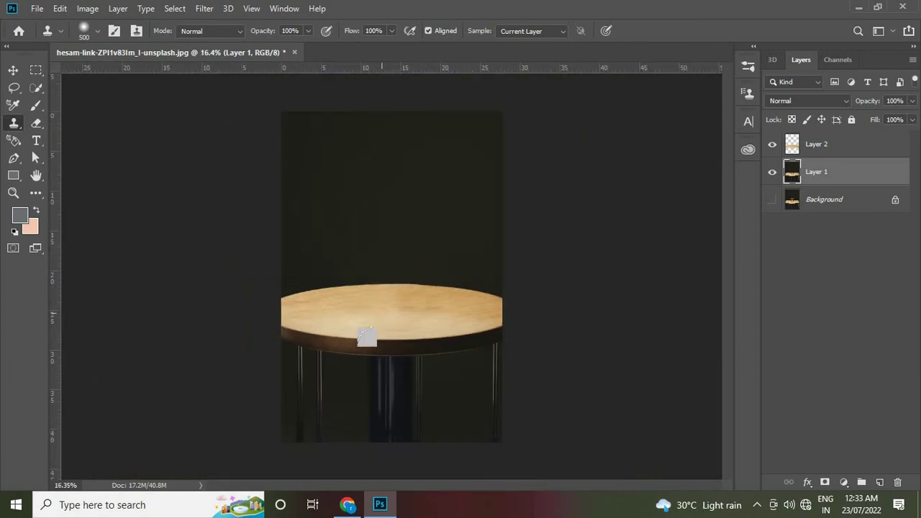
scroll(403, 216, "up", 1)
scroll(389, 216, "up", 1)
left_click(13, 70)
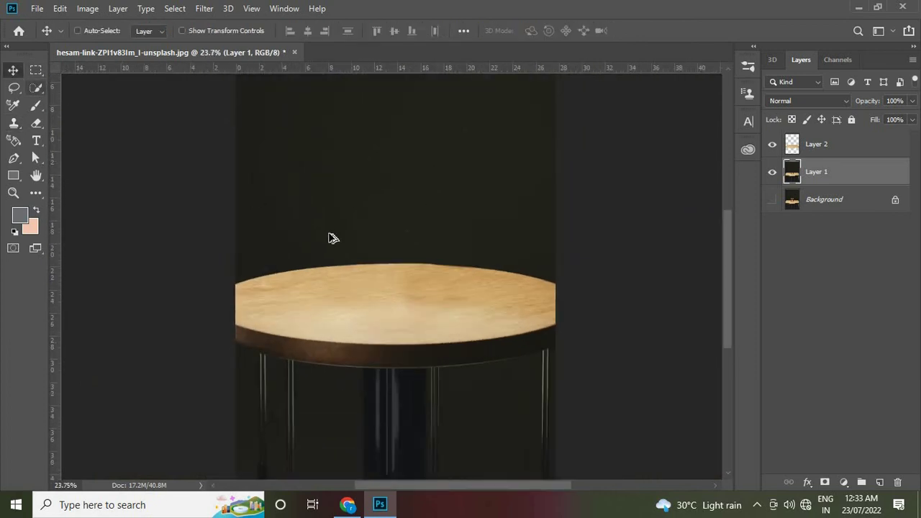
scroll(370, 263, "up", 1)
scroll(370, 263, "down", 1)
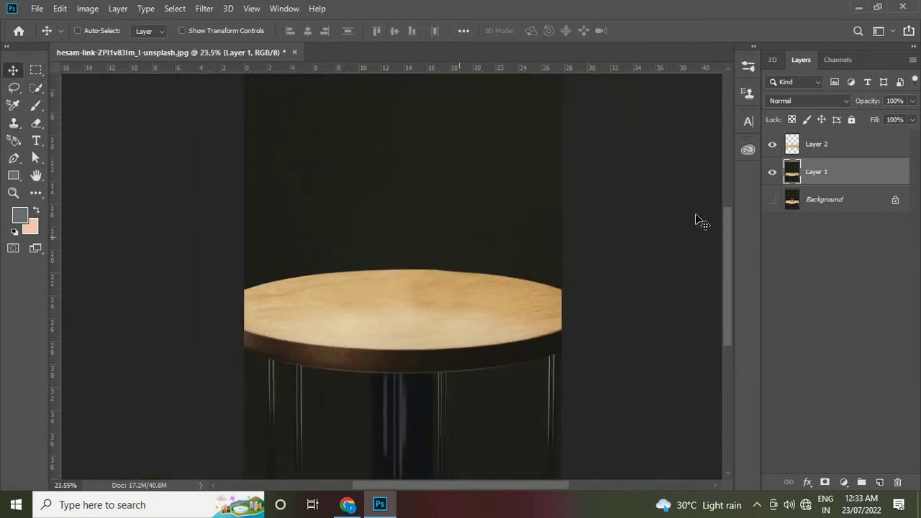
left_click(820, 149, "shift")
key("ctrl+g")
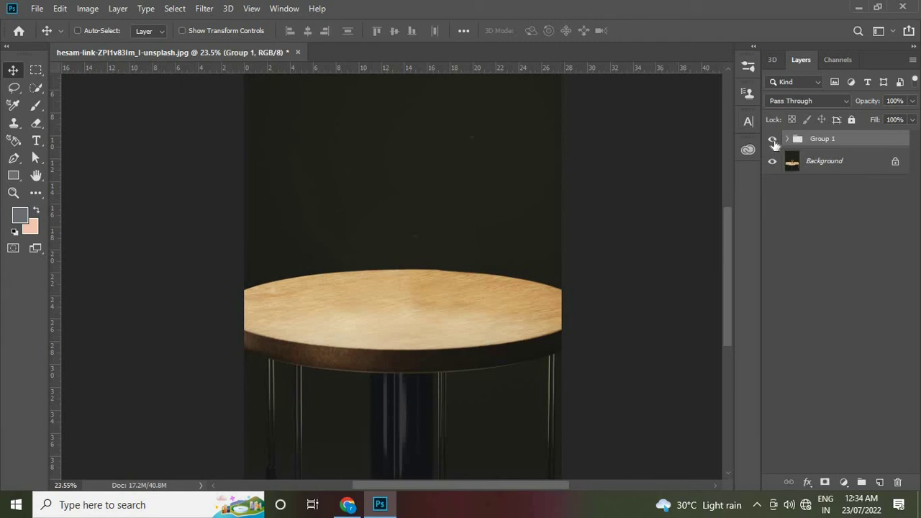
- Toggle Group 1's visibility repeatedly to compare the scene with and without the bottle
left_click(773, 139)
left_click(773, 140)
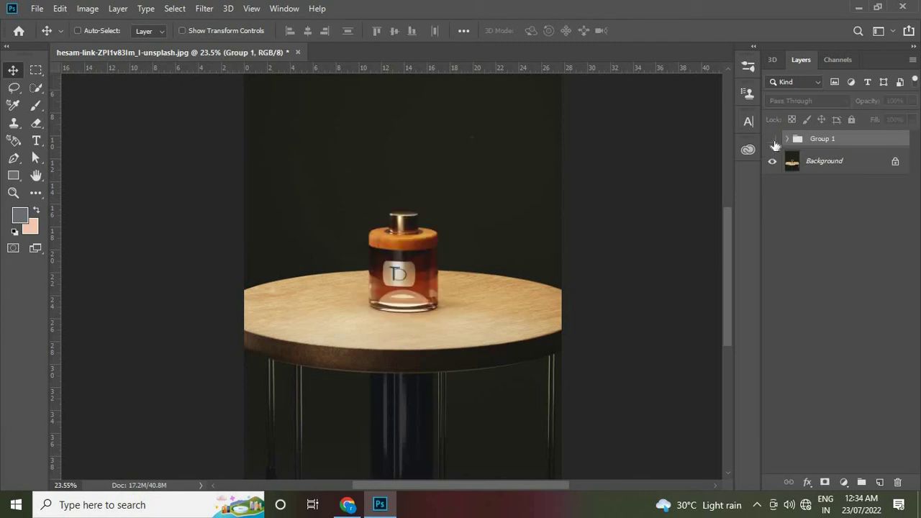
left_click(773, 140)
left_click(774, 141)
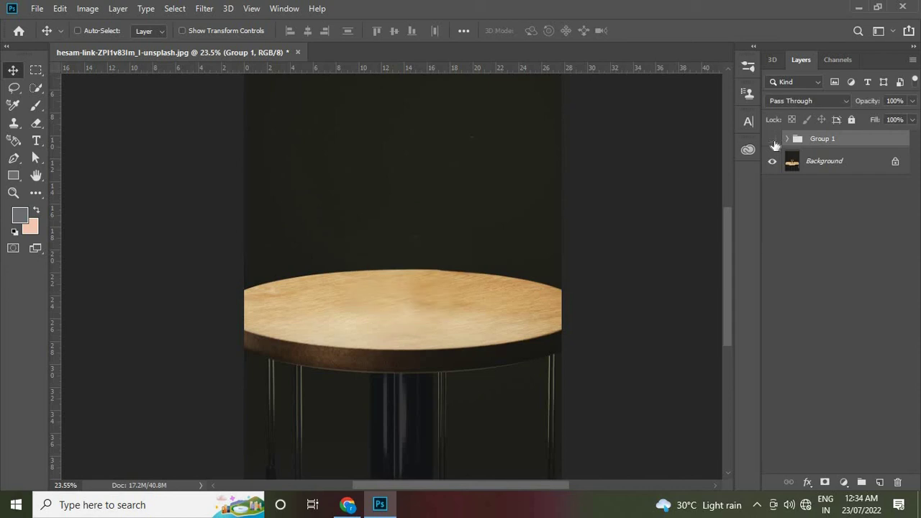
left_click(774, 141)
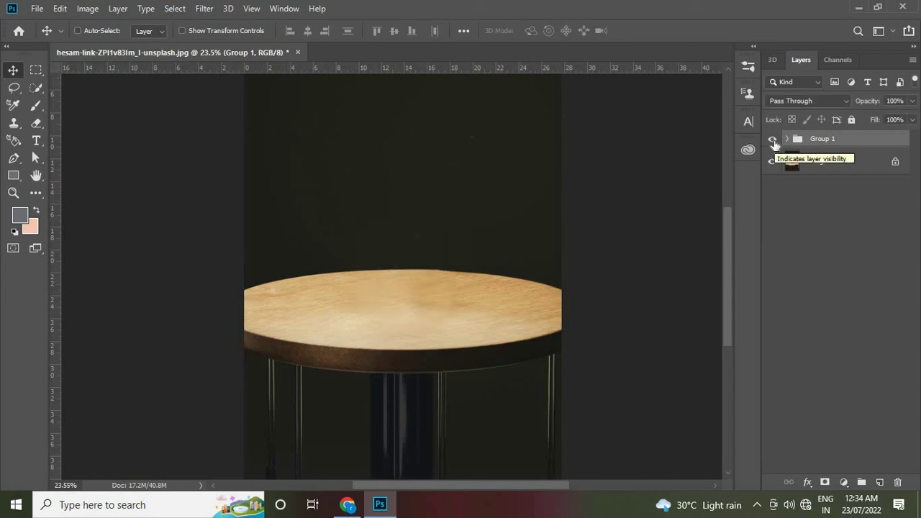
left_click(774, 141)
left_click(774, 141)
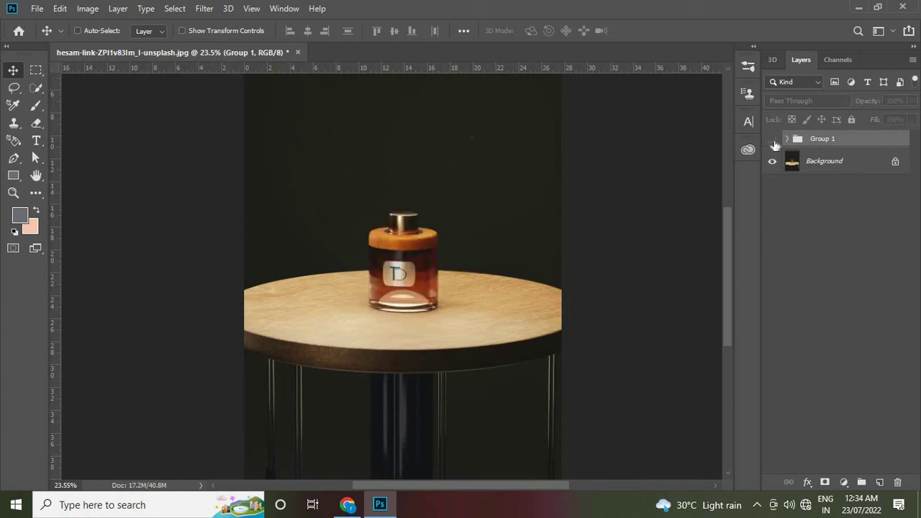
left_click(774, 141)
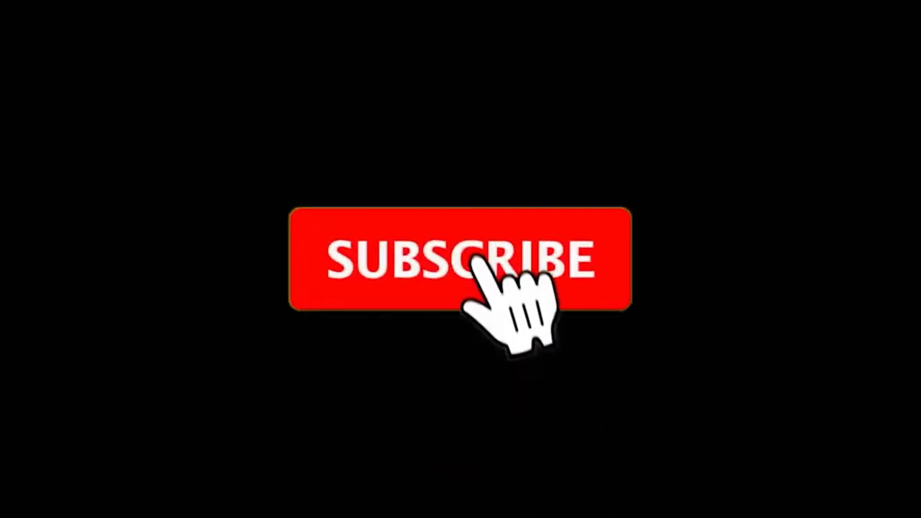